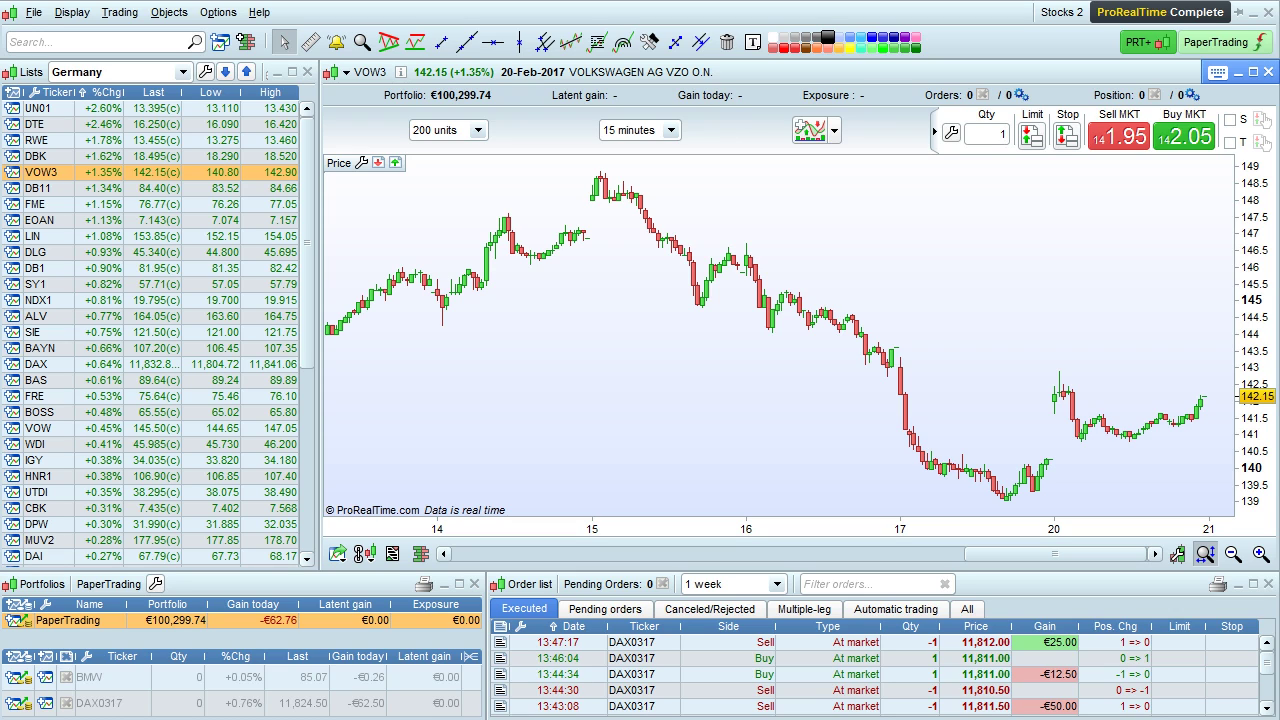
- Make the 15-minute VOW3 chart window active
click(629, 130)
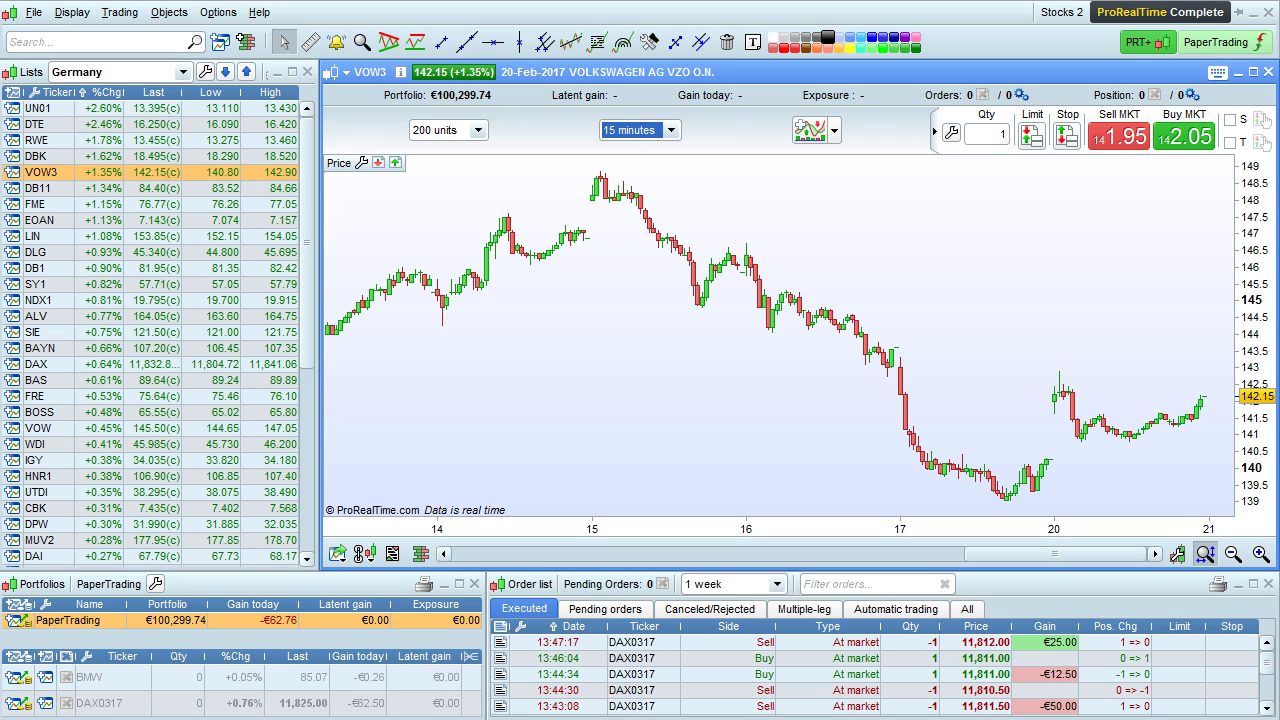
click(207, 74)
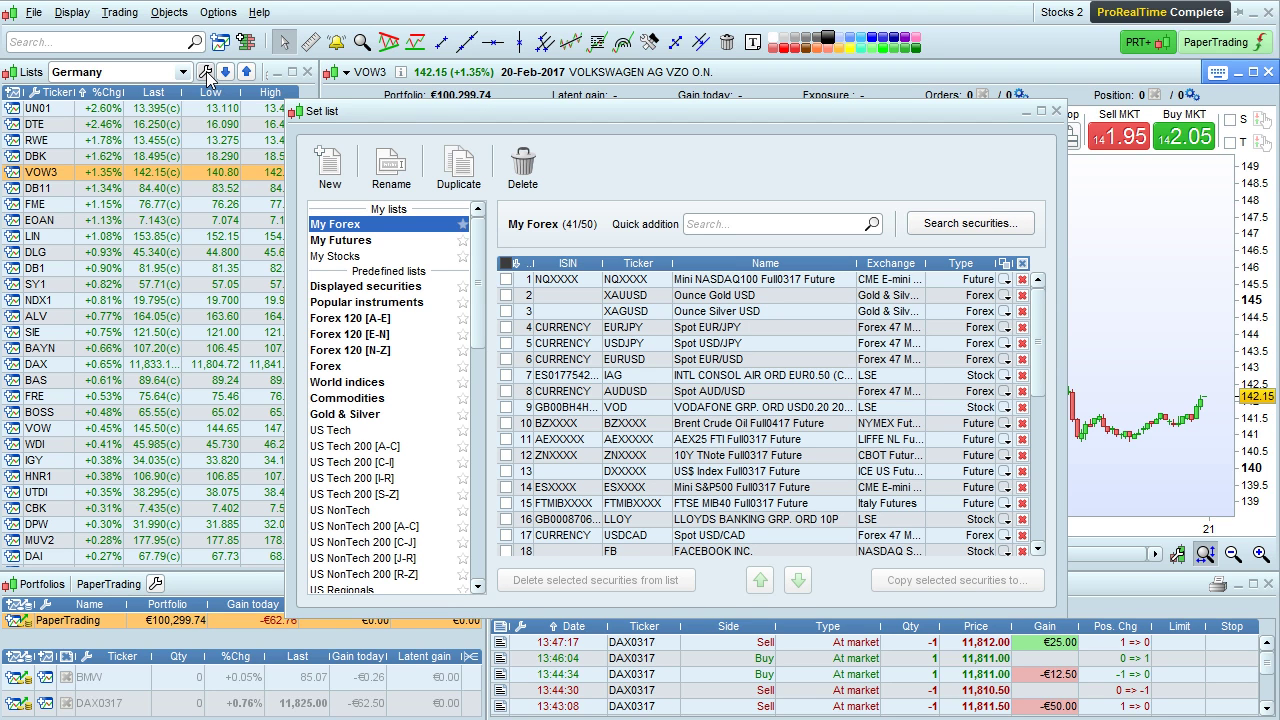
drag(704, 124, 741, 89)
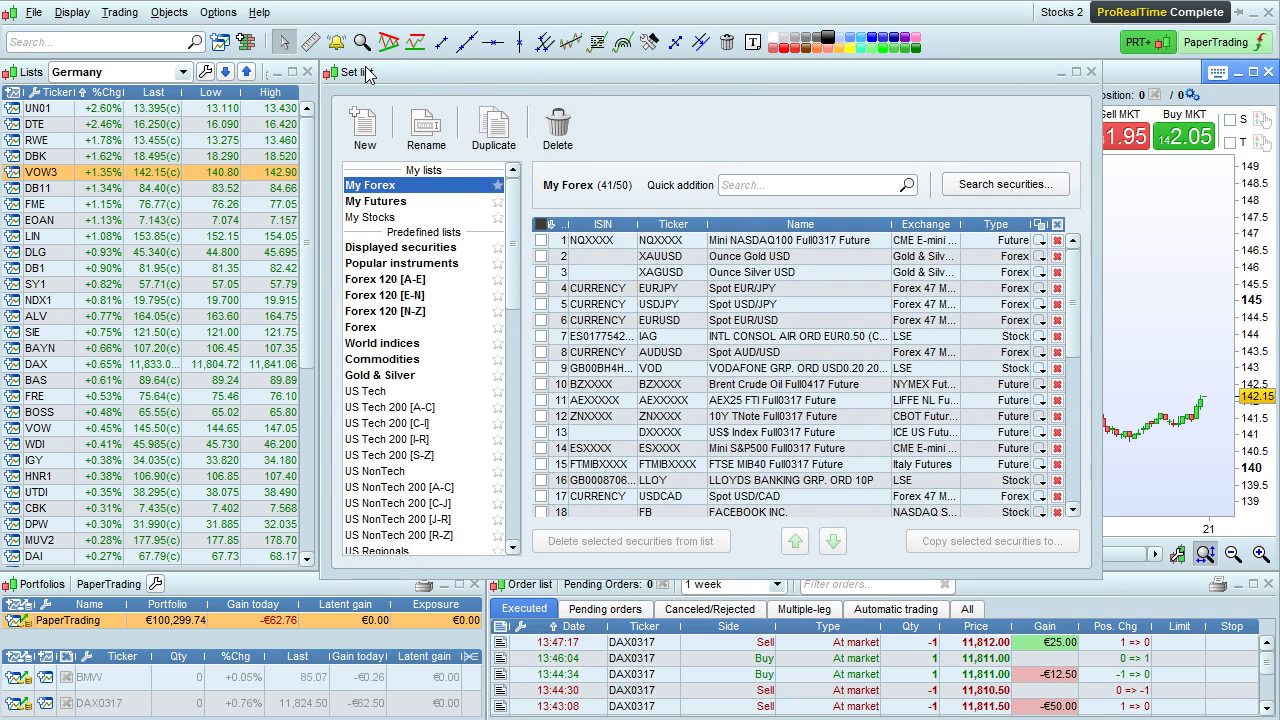
click(389, 203)
click(392, 219)
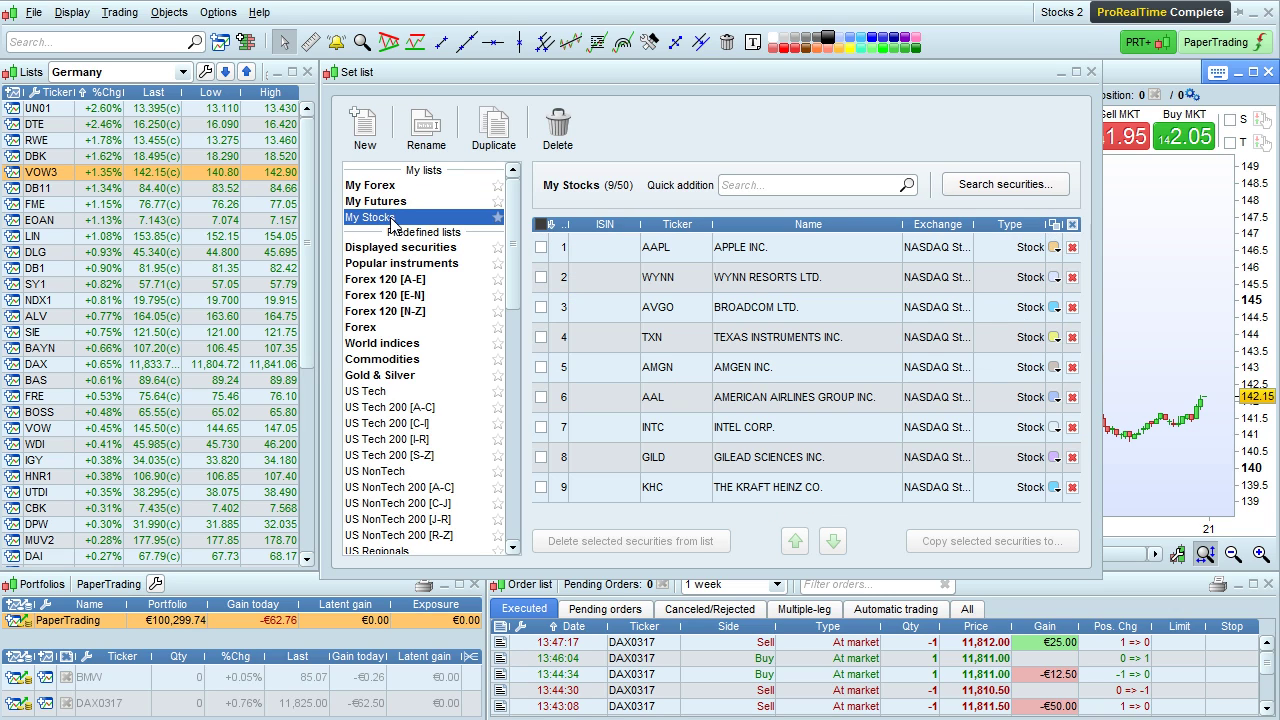
- Select the My Forex list and rename it to 'Forex 1'
click(392, 188)
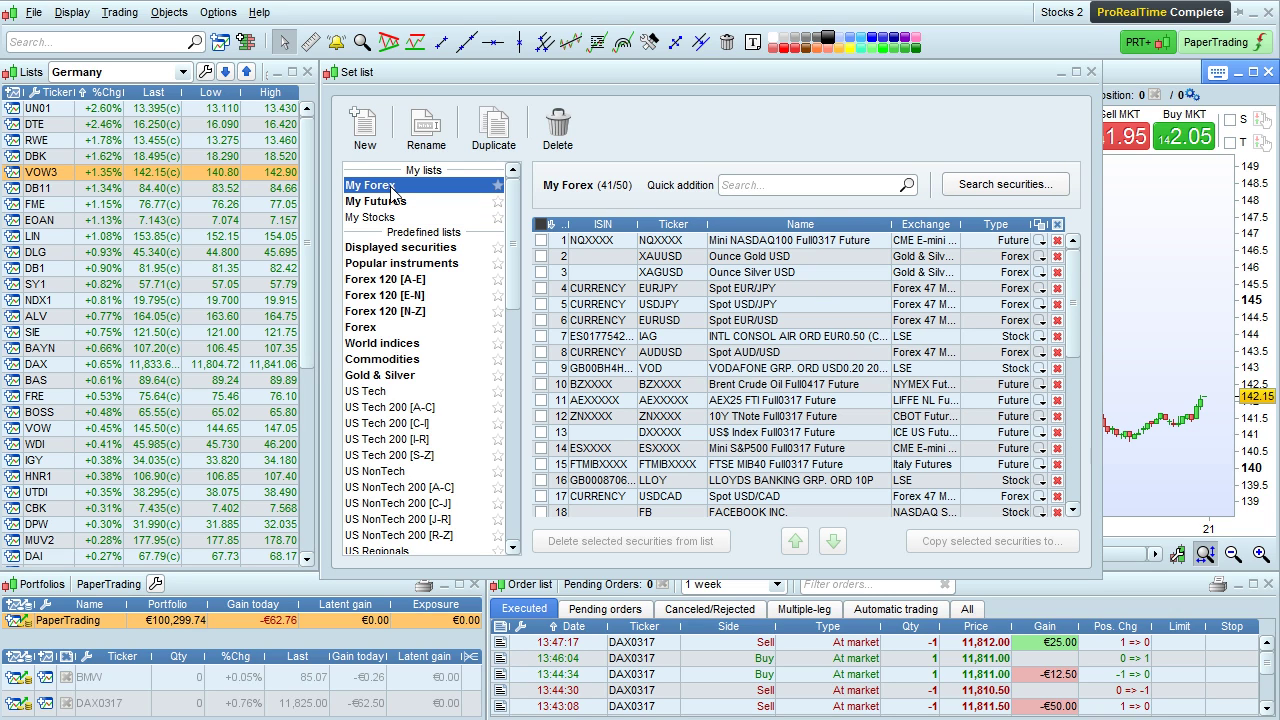
click(422, 140)
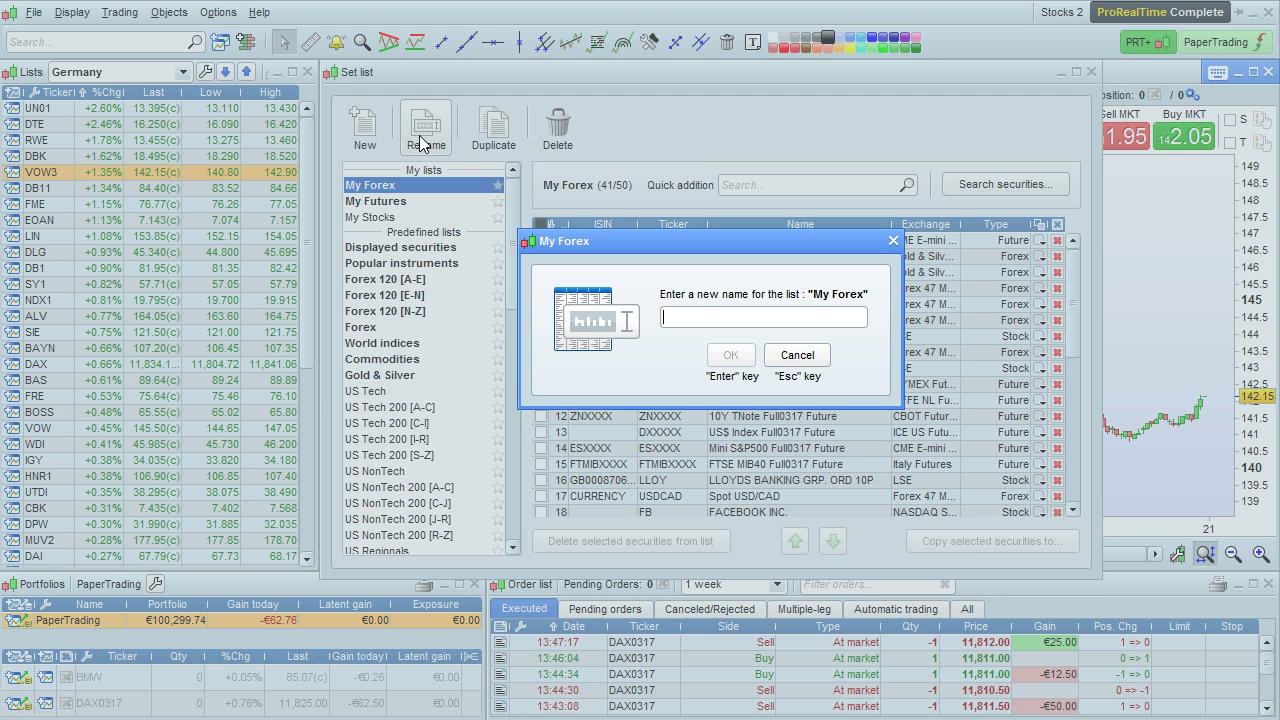
text(Forex 1)
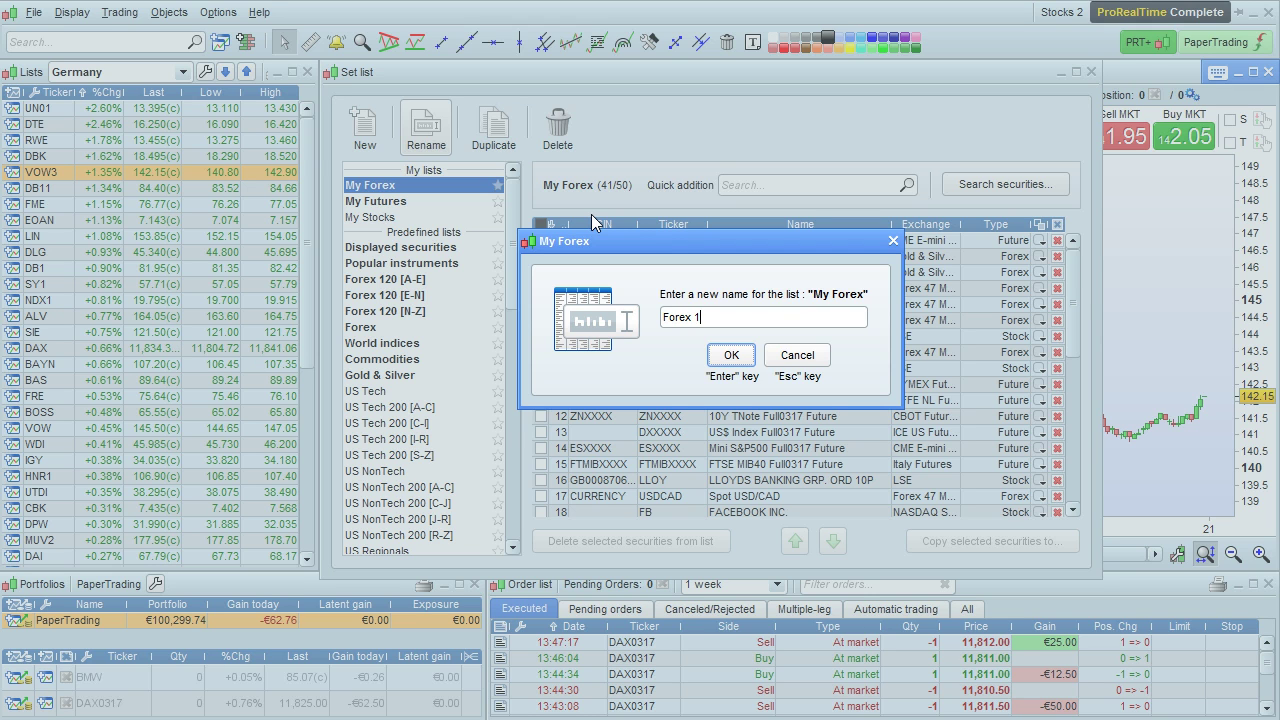
click(744, 355)
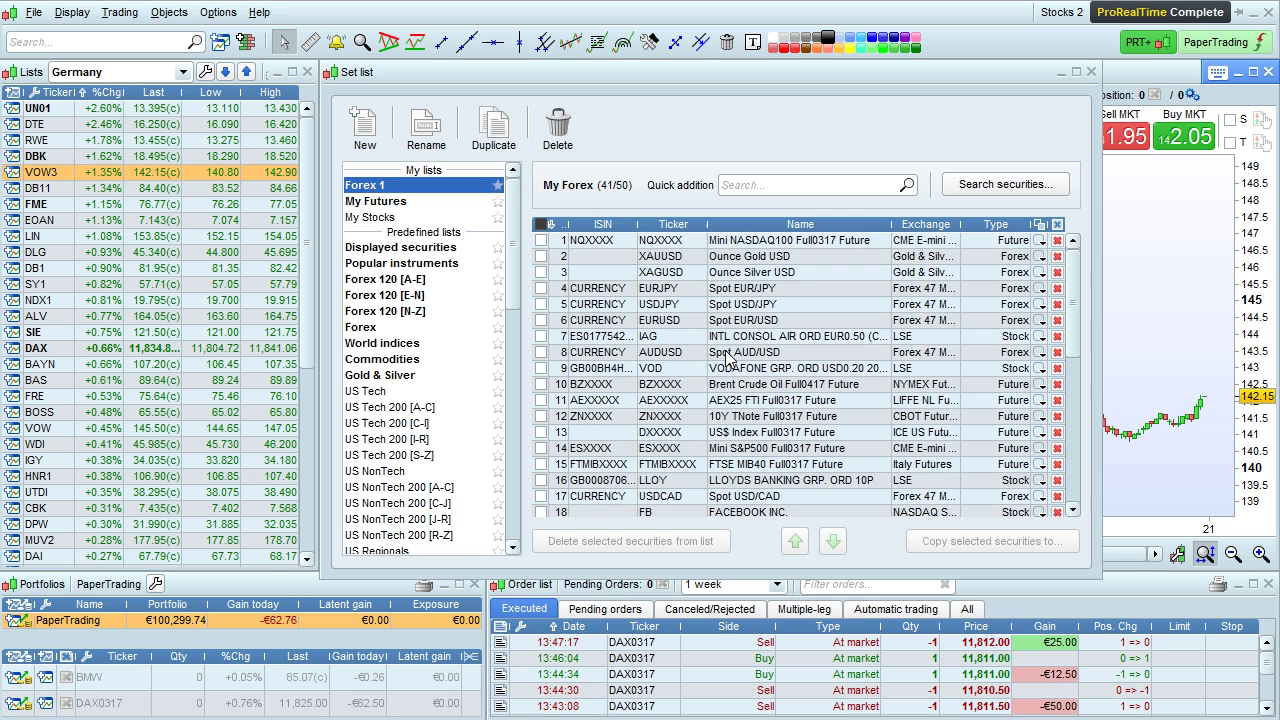
- Duplicate Forex 1, then delete the resulting Forex 1(1) copy
click(503, 142)
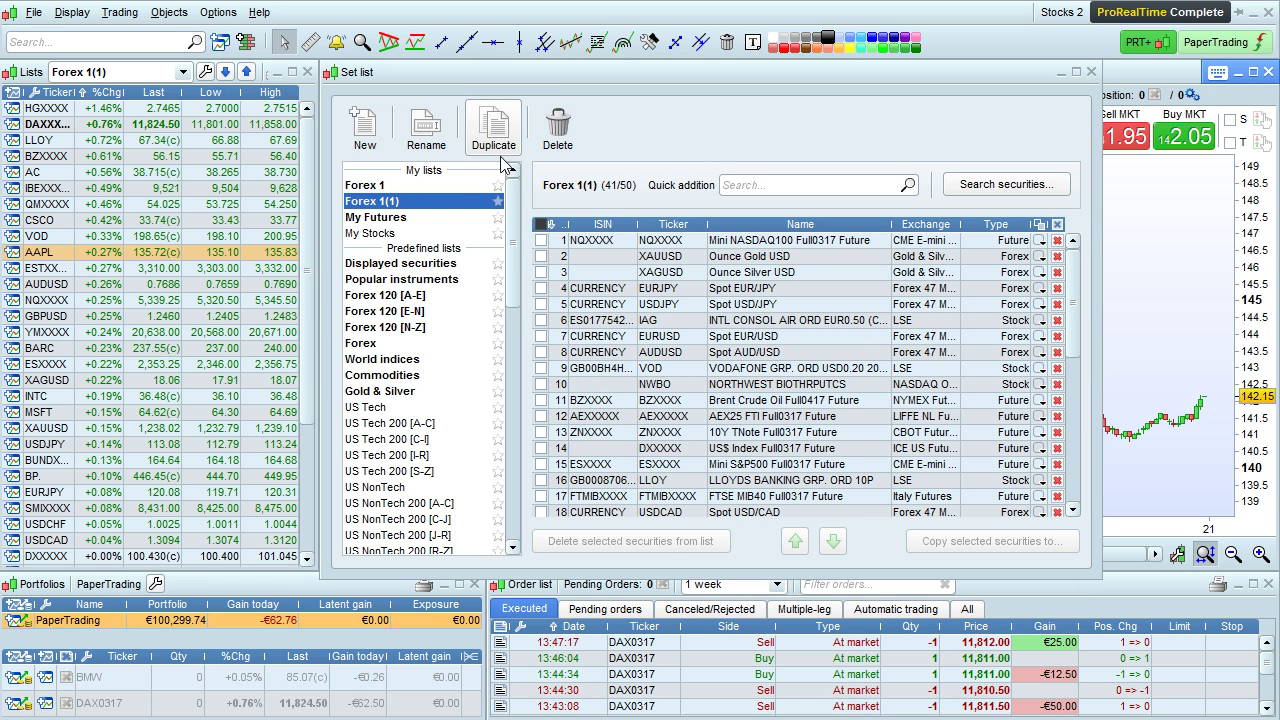
click(558, 142)
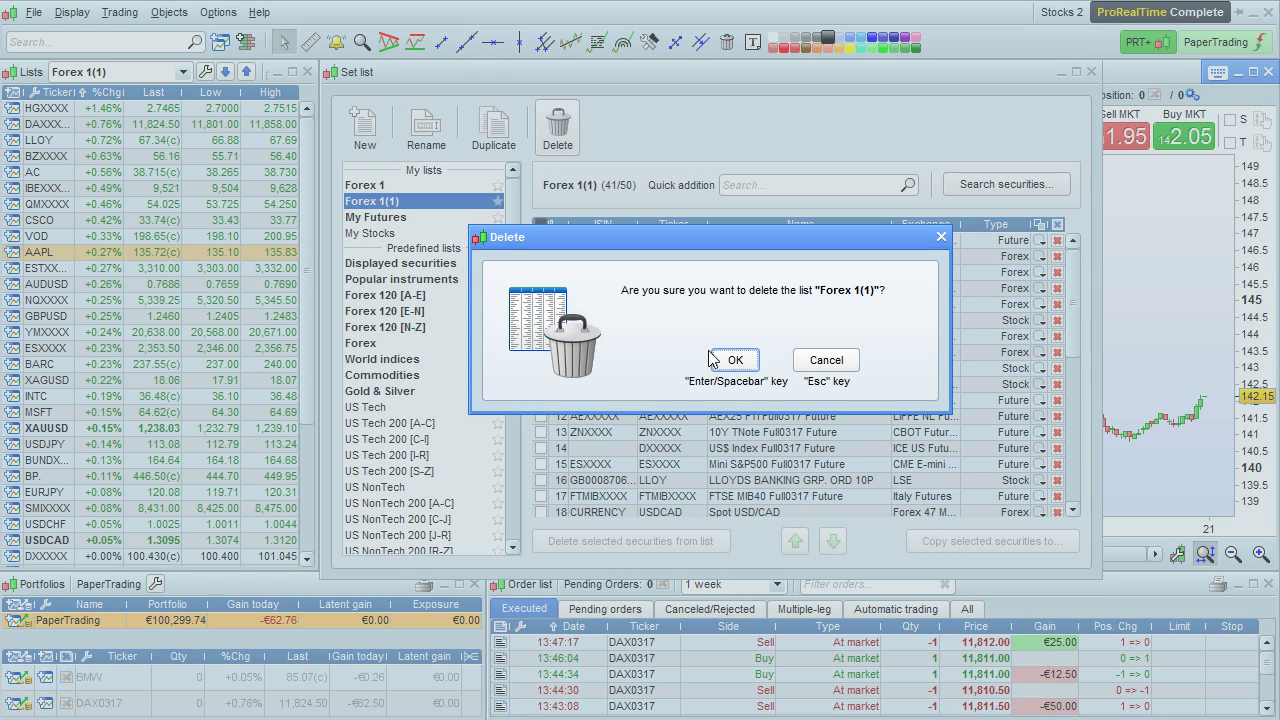
click(731, 362)
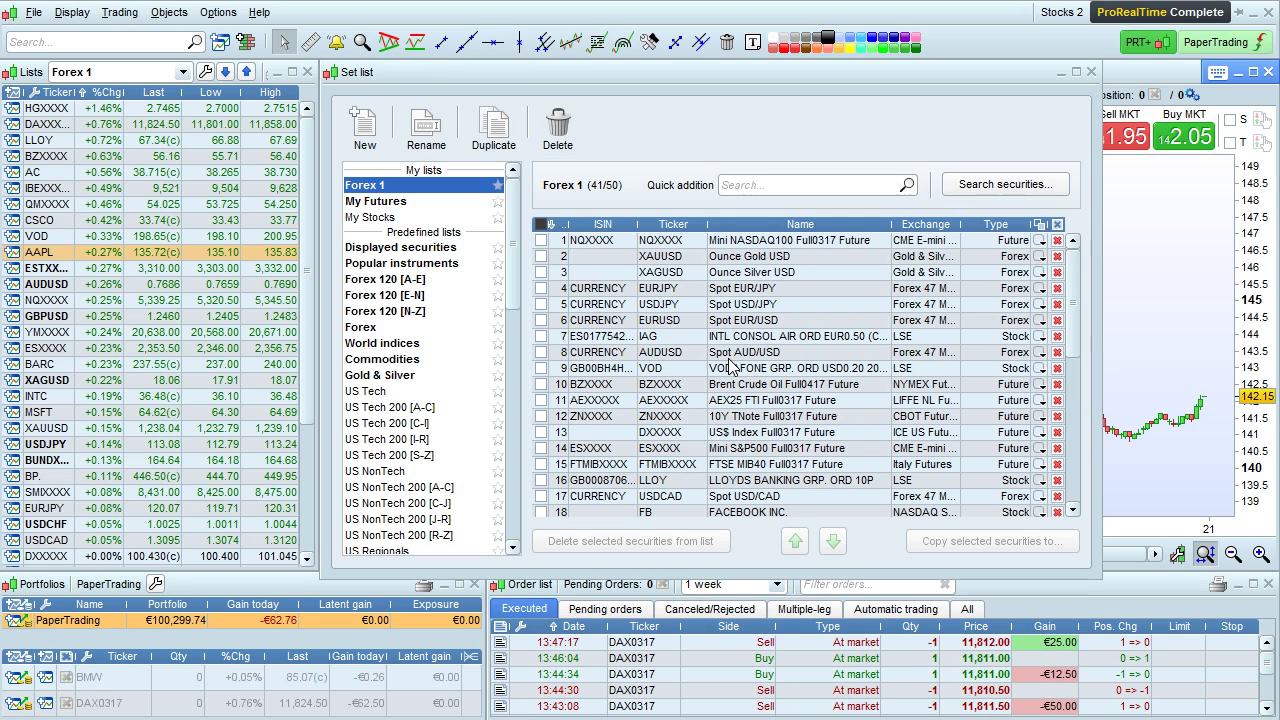
- Create a new personal list named 'Forex 2'
click(366, 138)
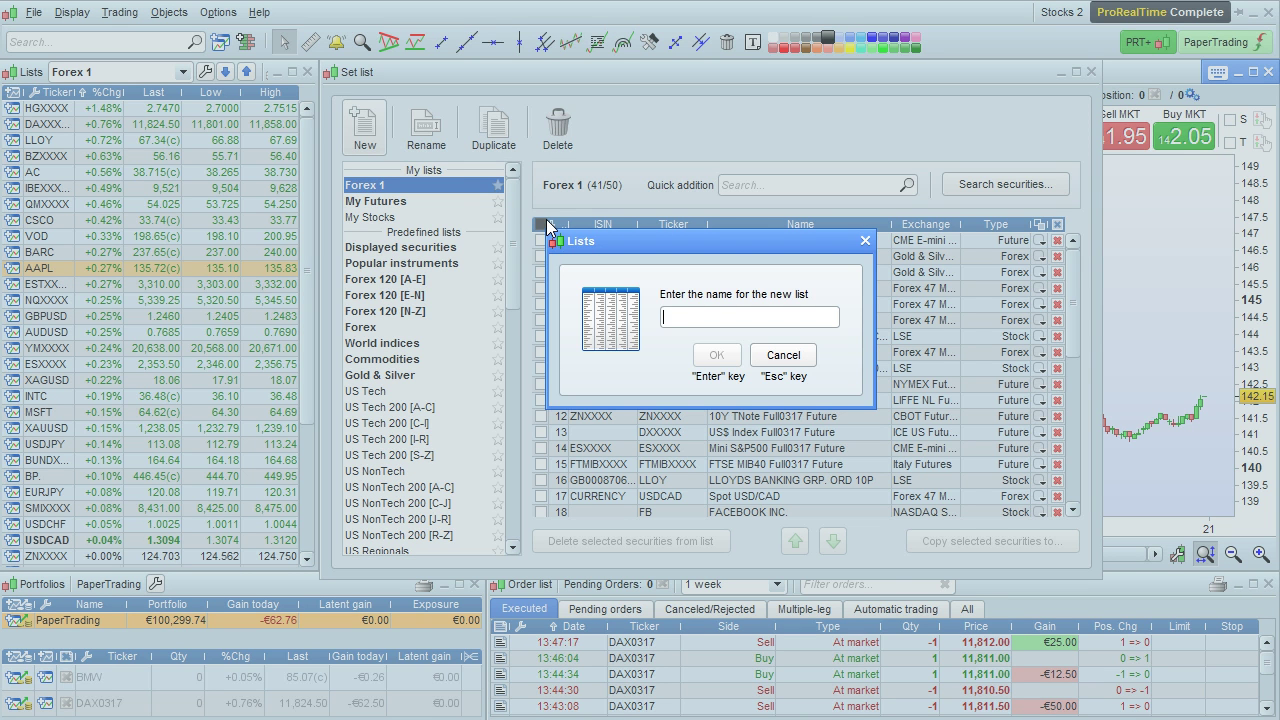
text(Forex 2)
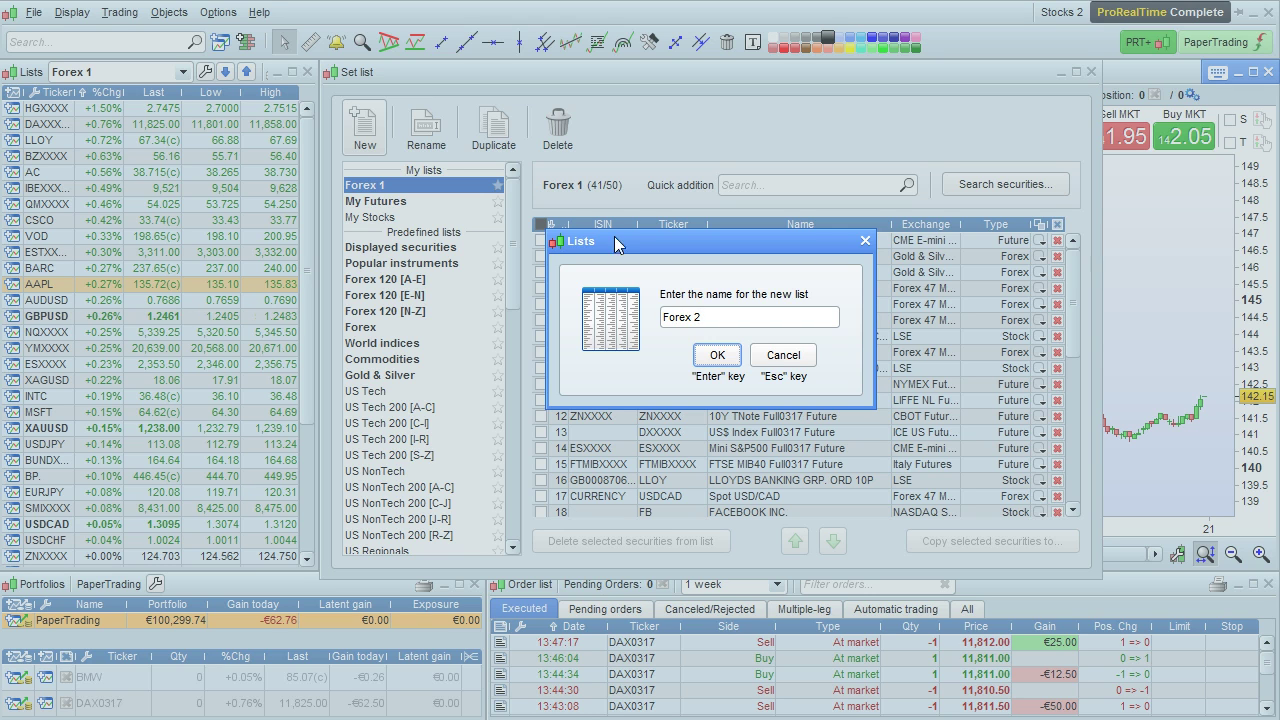
click(713, 352)
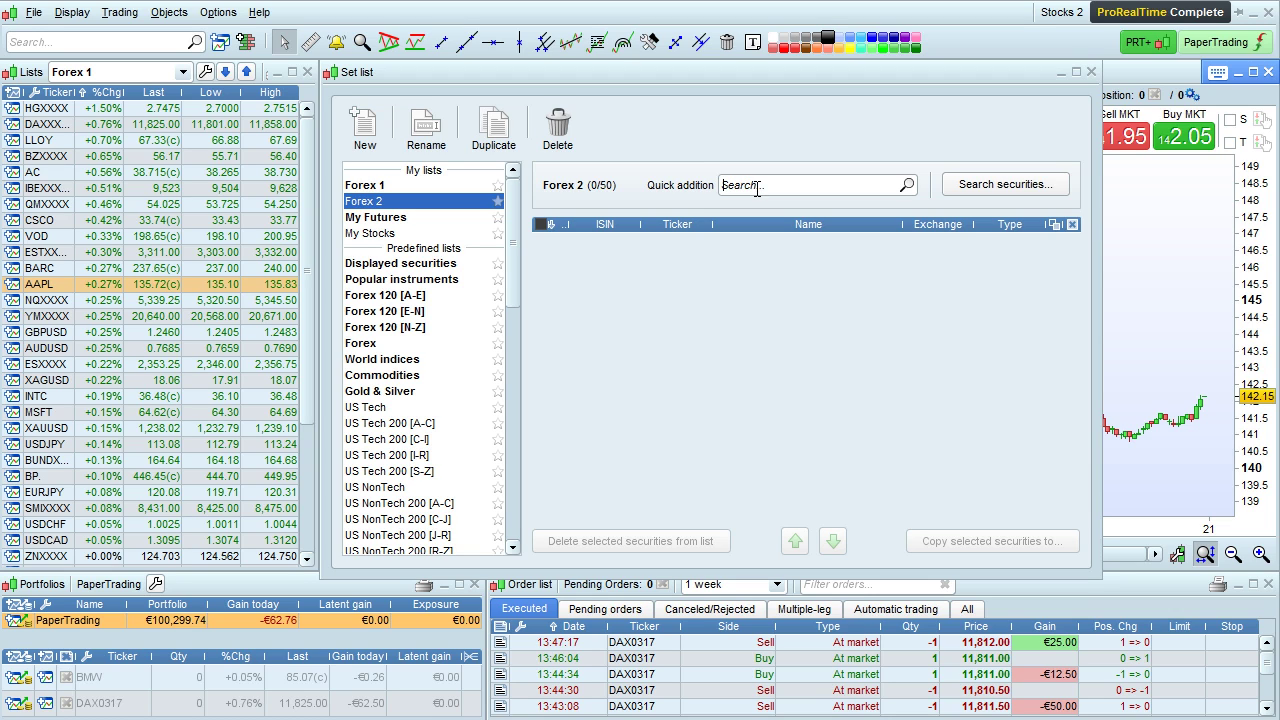
- Add Spot EUR/USD to Forex 2 through a Quick addition search for EURUSD
click(728, 184)
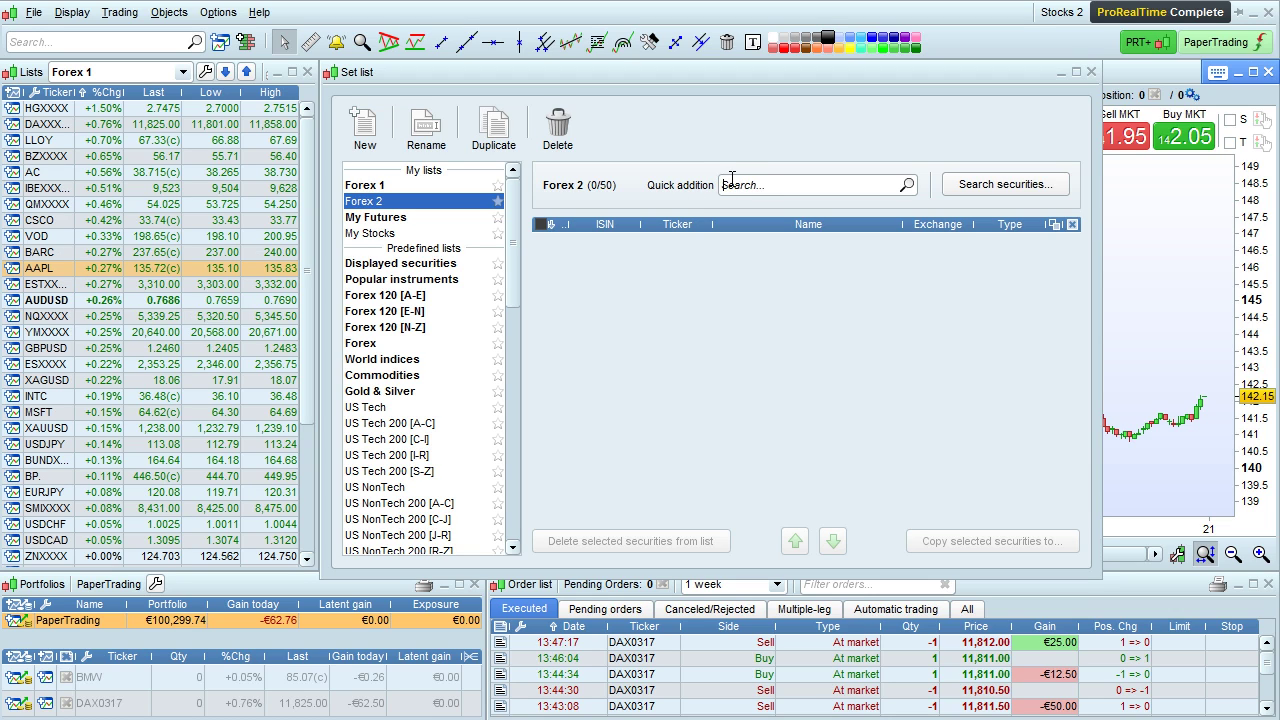
text(EU)
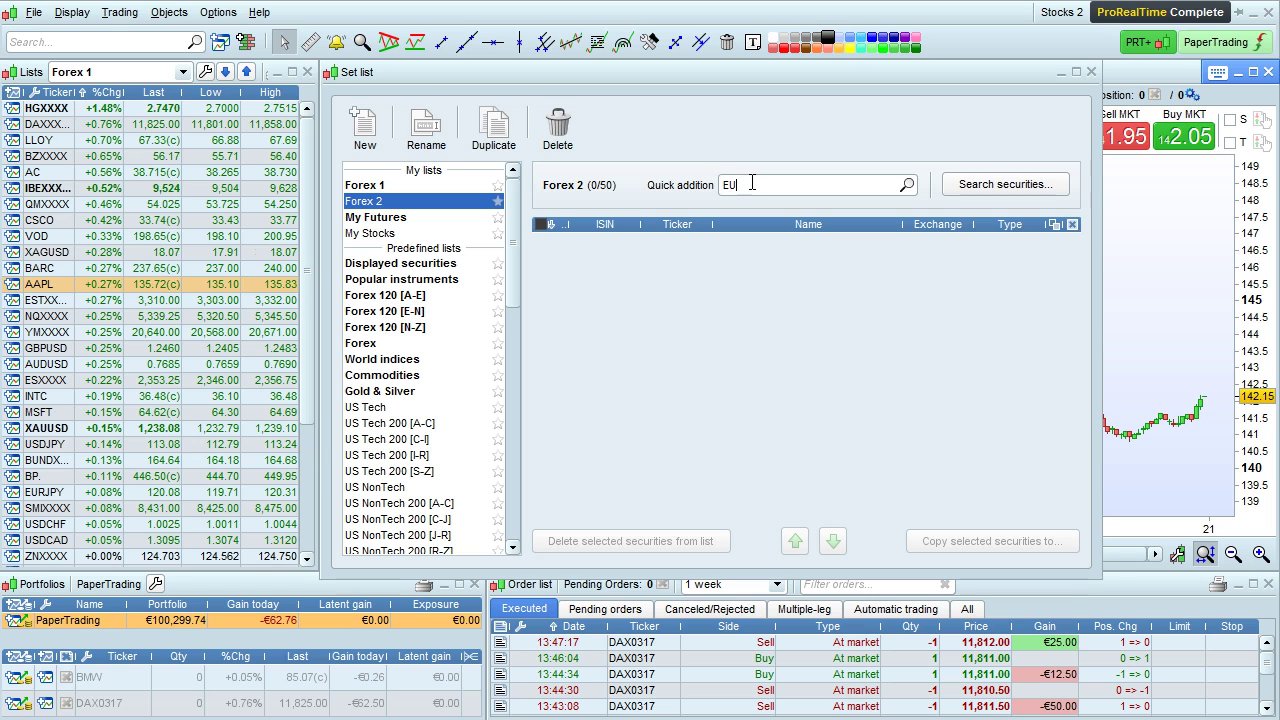
text(RUSD)
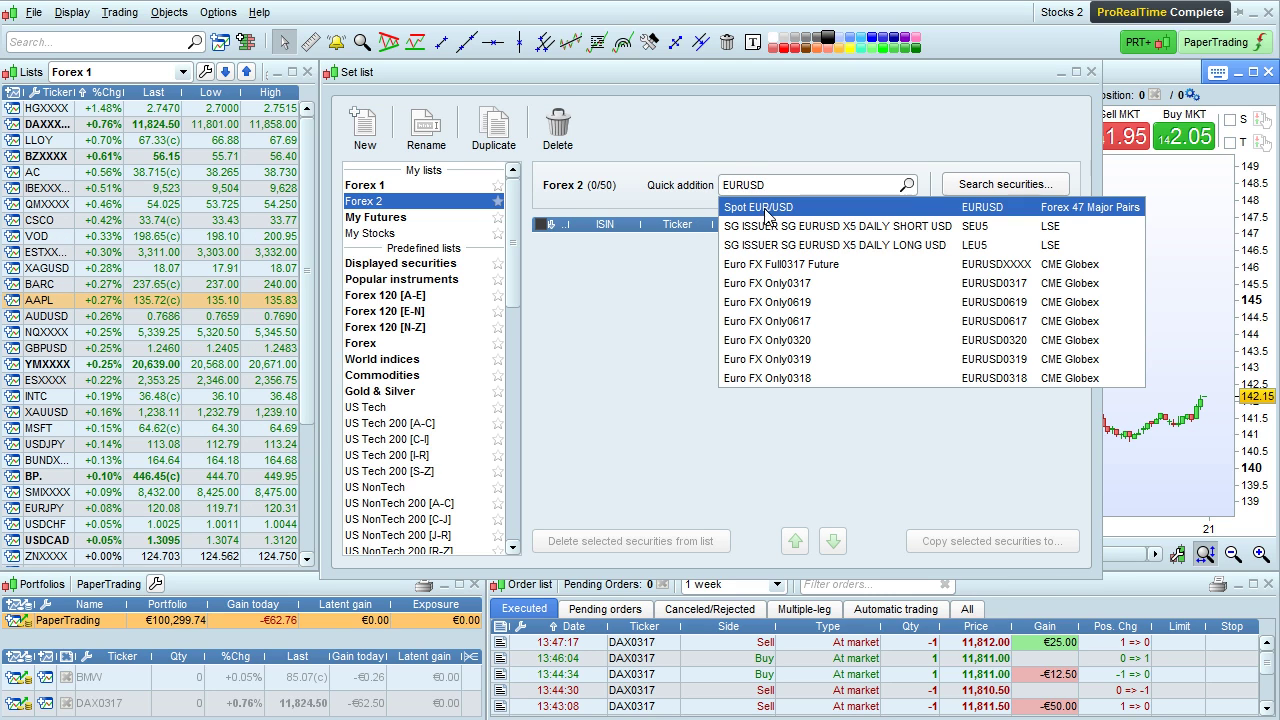
click(830, 208)
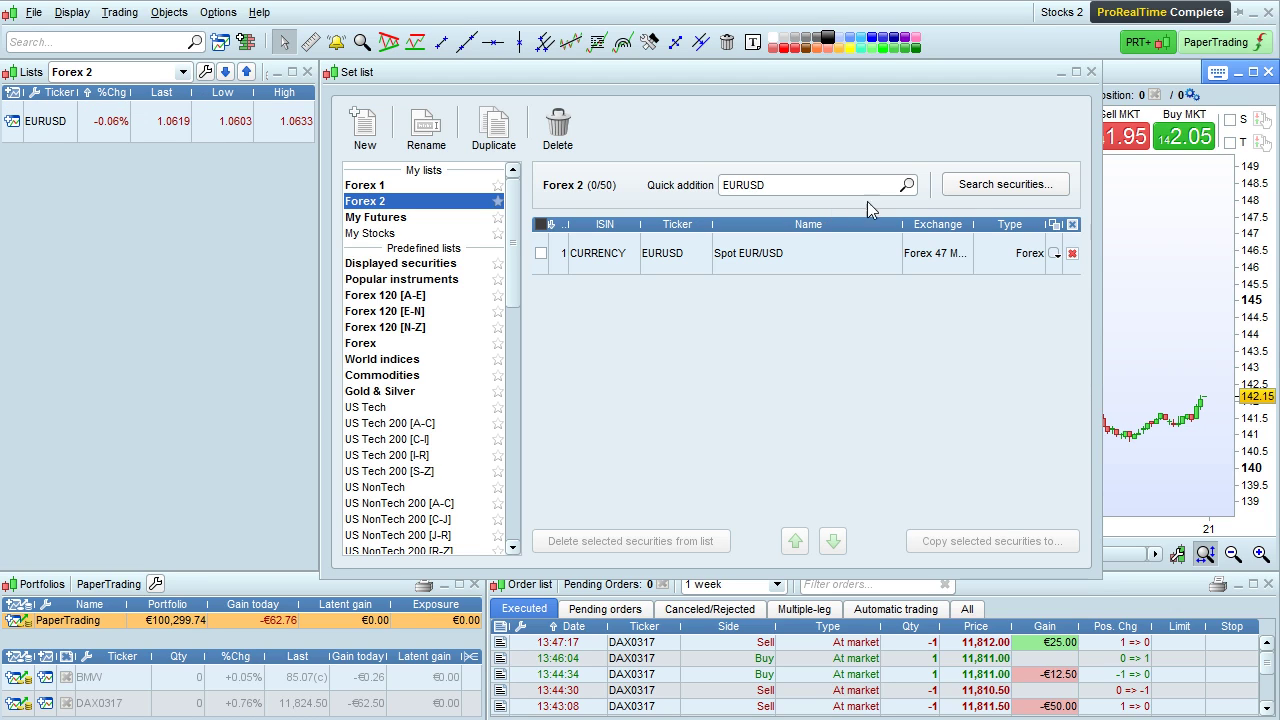
- Keyword-search GBPUSD in Advanced search and add Spot GBP/USD to Forex 2
click(1000, 186)
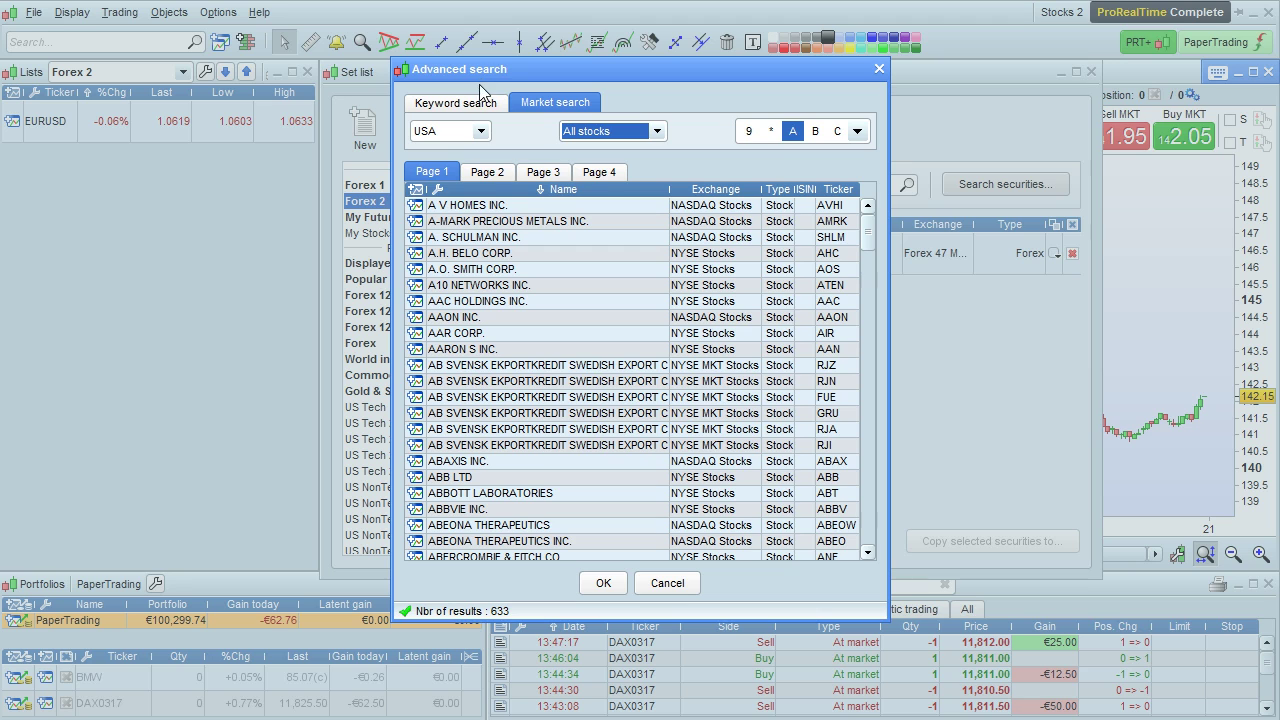
click(466, 106)
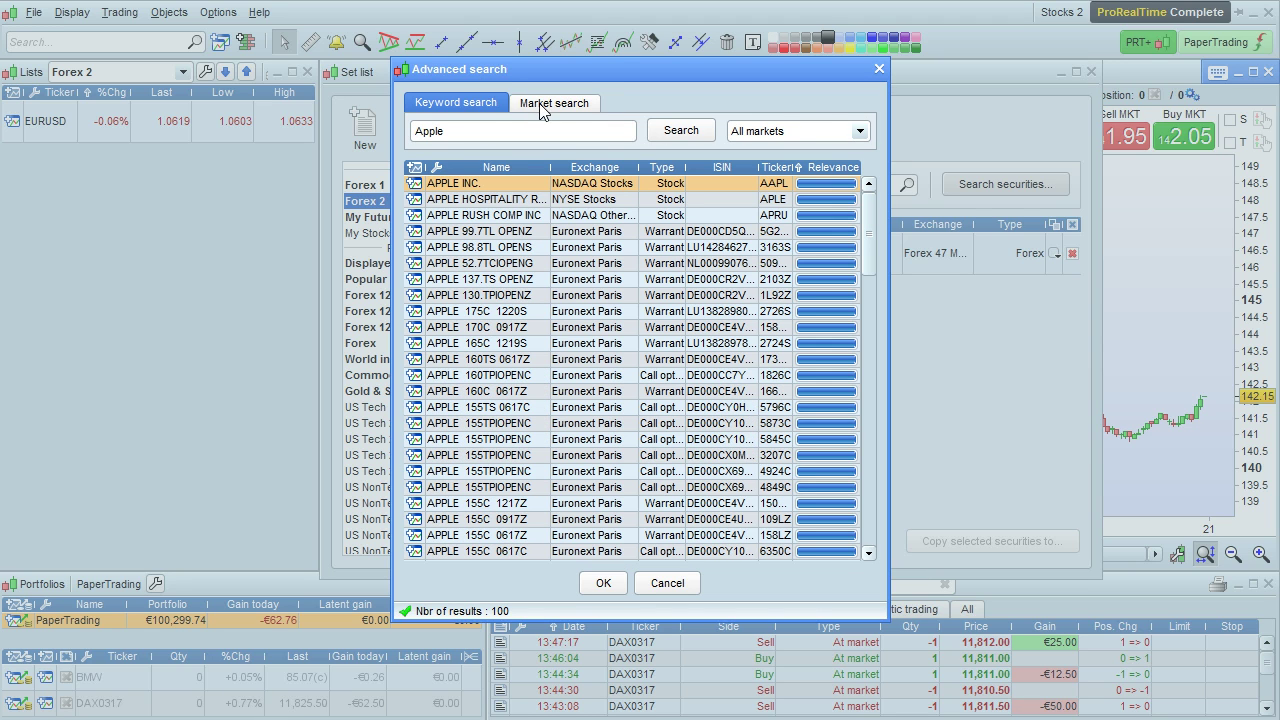
click(540, 106)
click(479, 110)
double_click(488, 130)
text(GBPUSD)
click(662, 134)
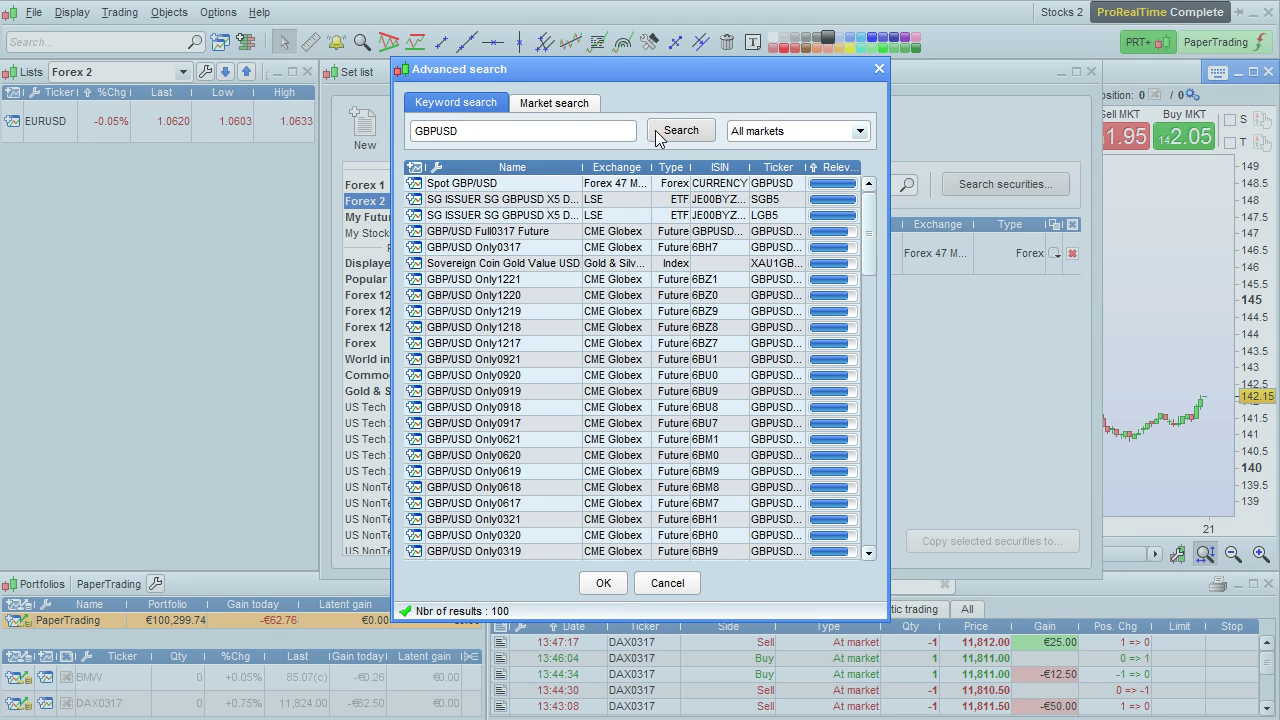
click(484, 186)
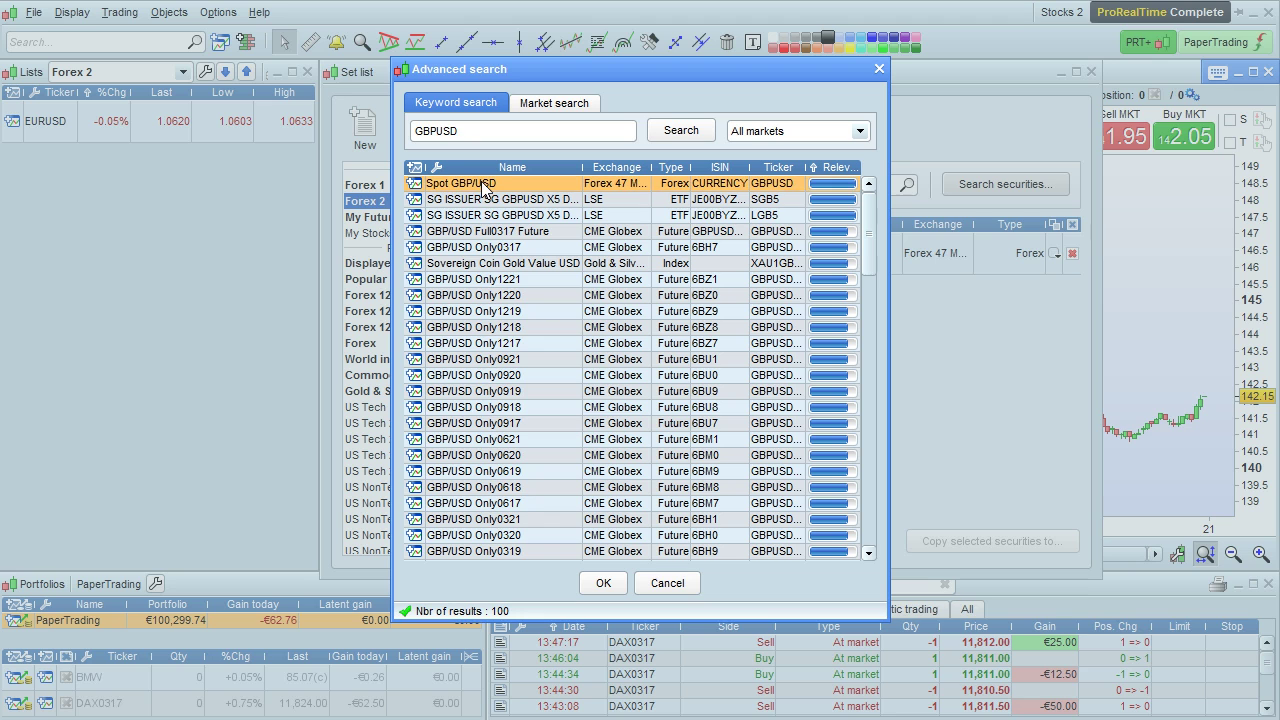
click(603, 583)
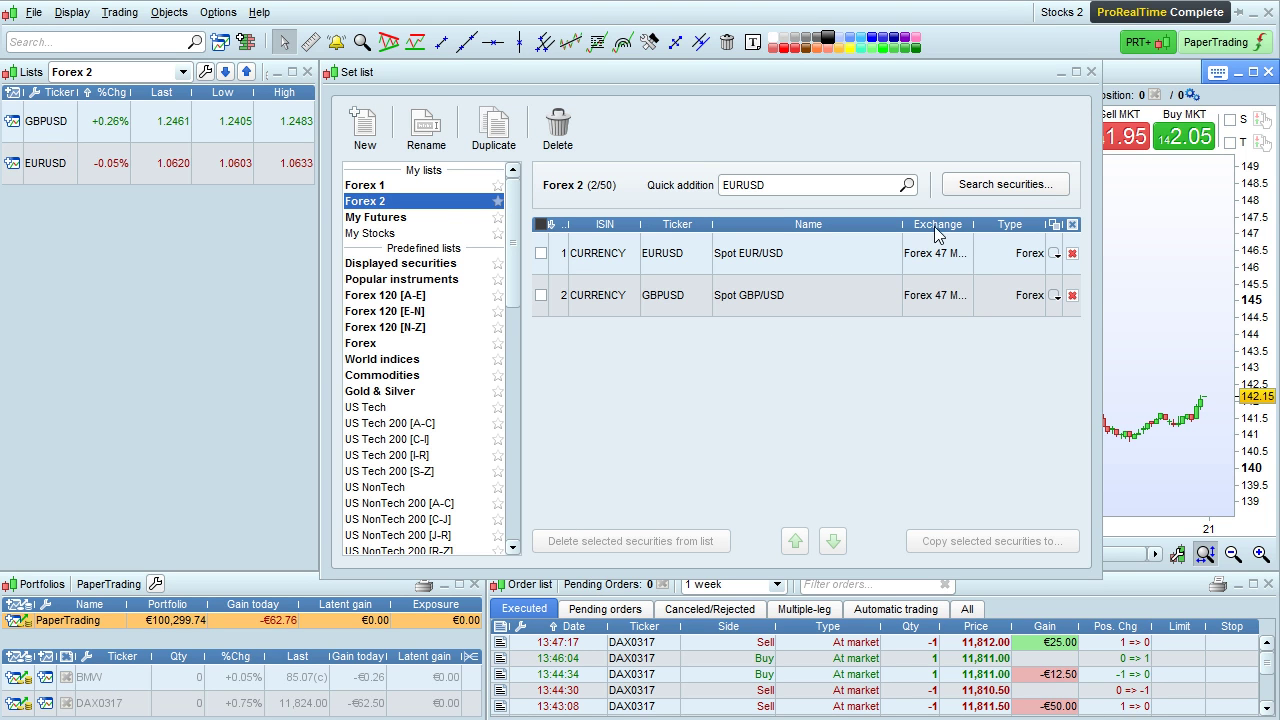
- In Advanced search, browse the Forex market filtered to its 47 major pairs
click(990, 186)
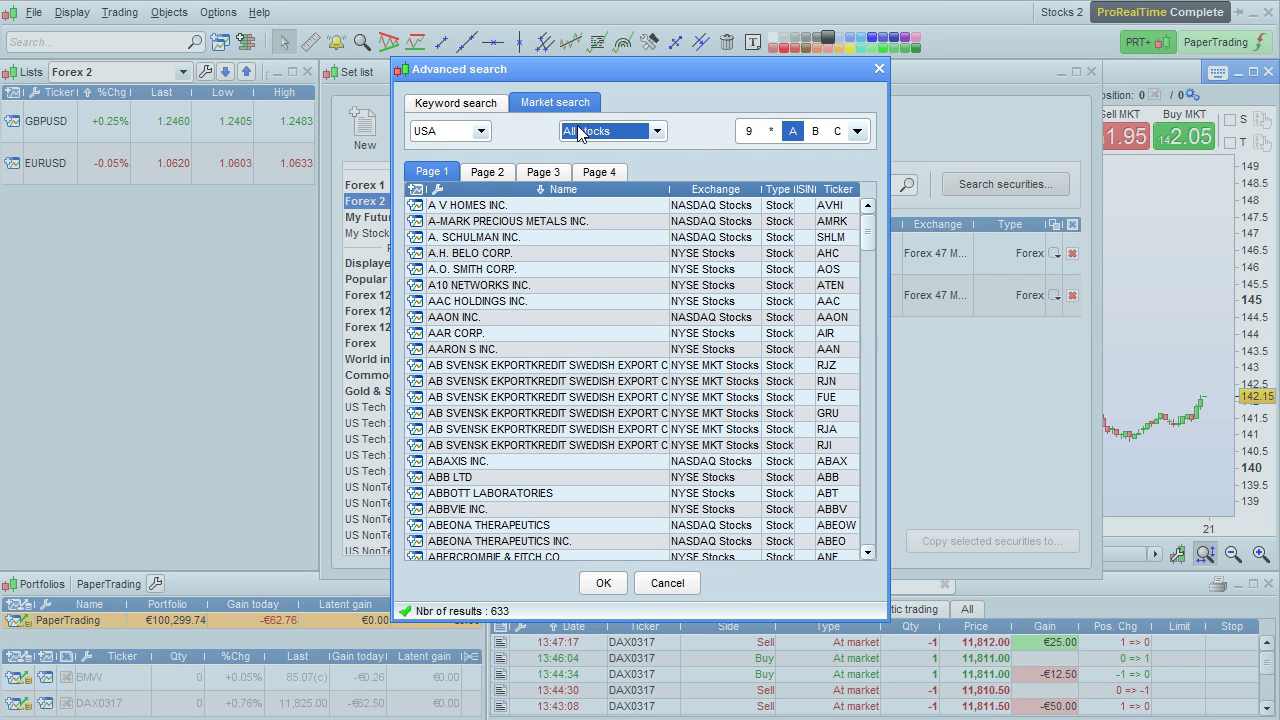
click(477, 134)
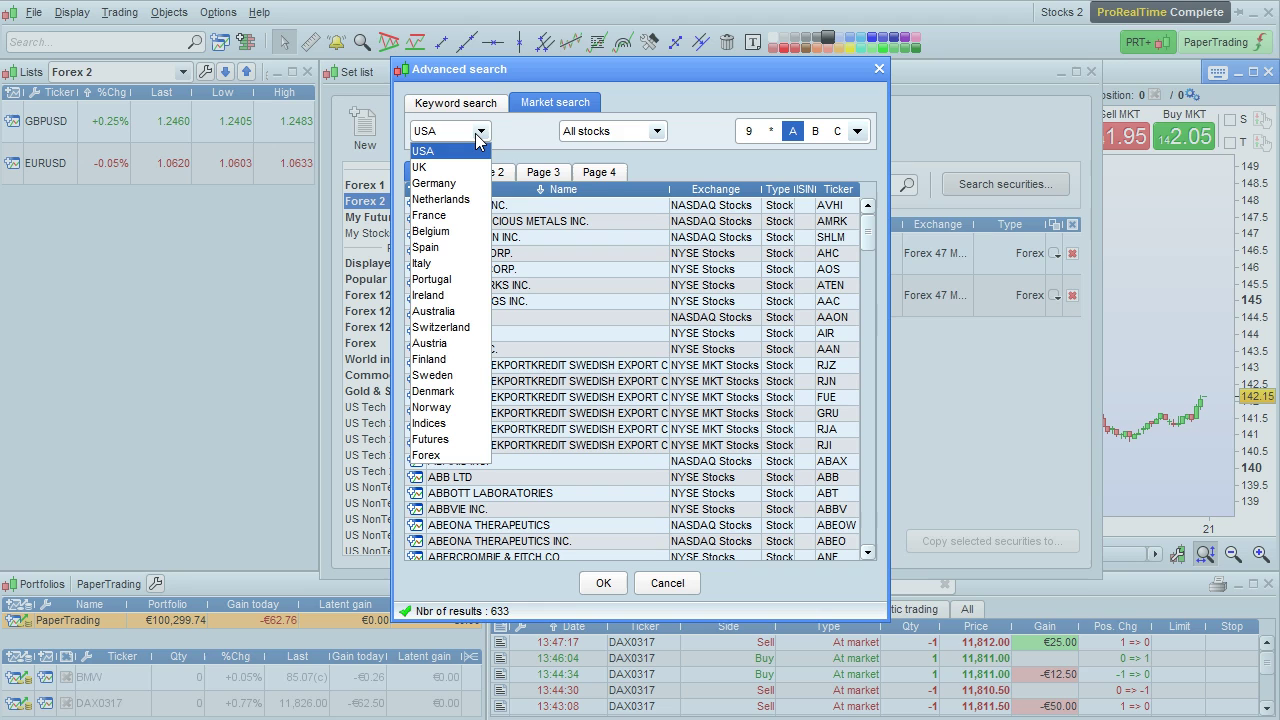
click(428, 455)
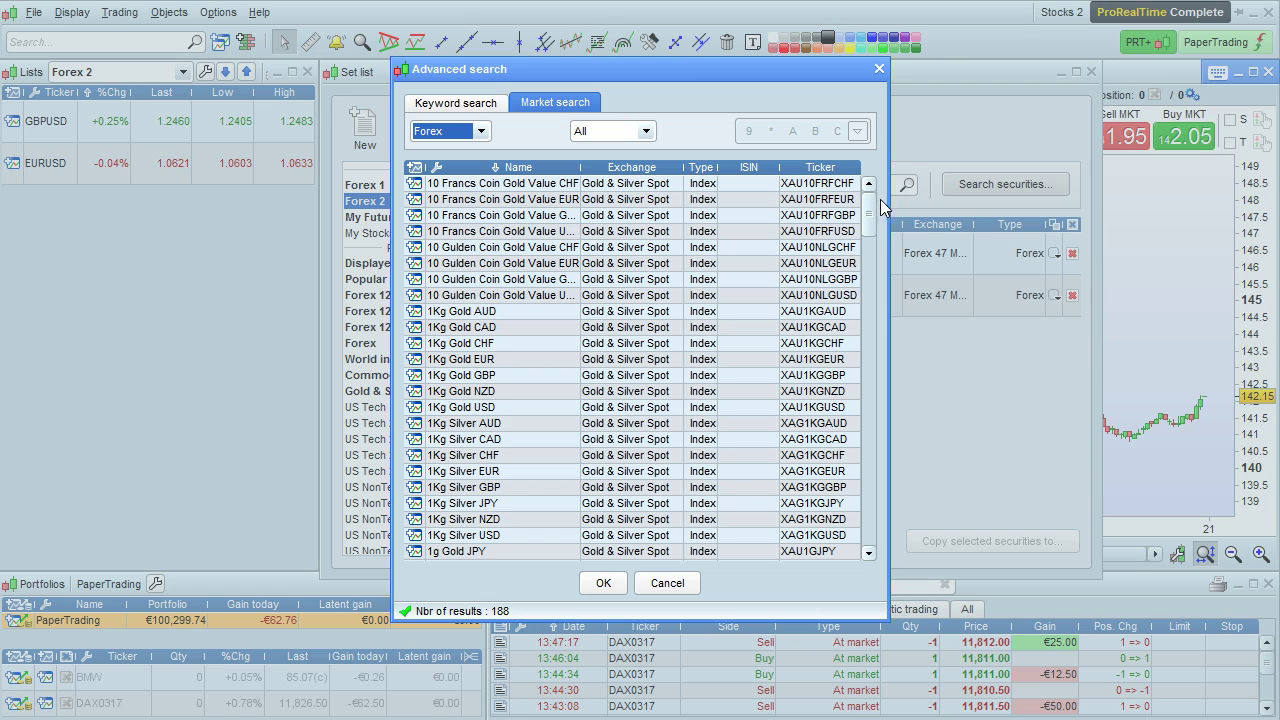
click(646, 131)
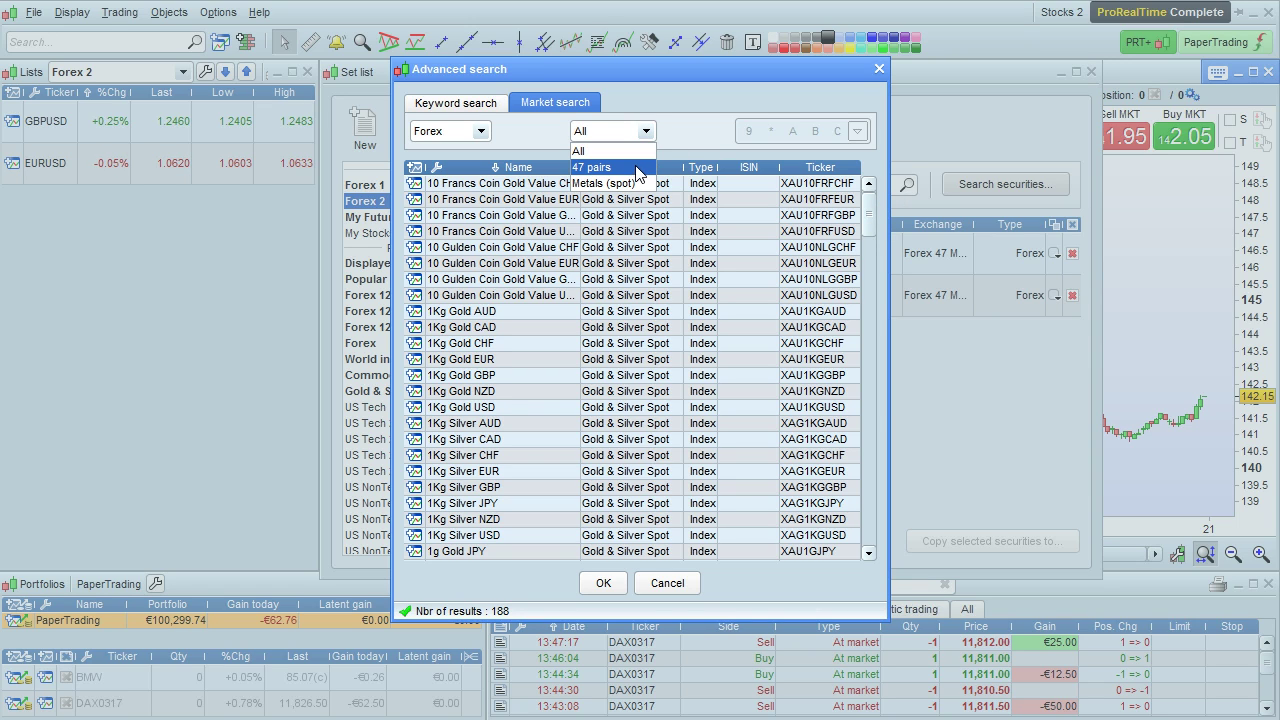
click(634, 168)
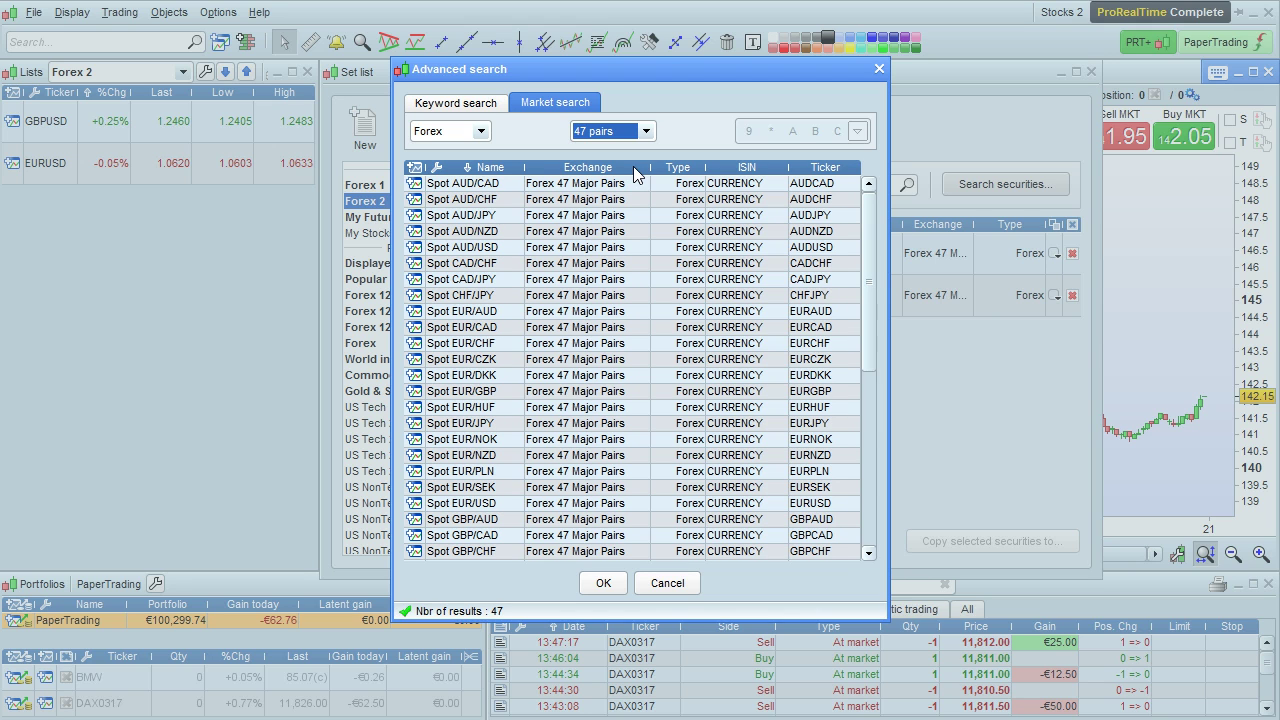
- Select CHF/JPY, EUR/CHF, EUR/JPY, EUR/PLN, EUR/USD and GBP/AUD through GBP/CHF, adding them to Forex 2
click(481, 298)
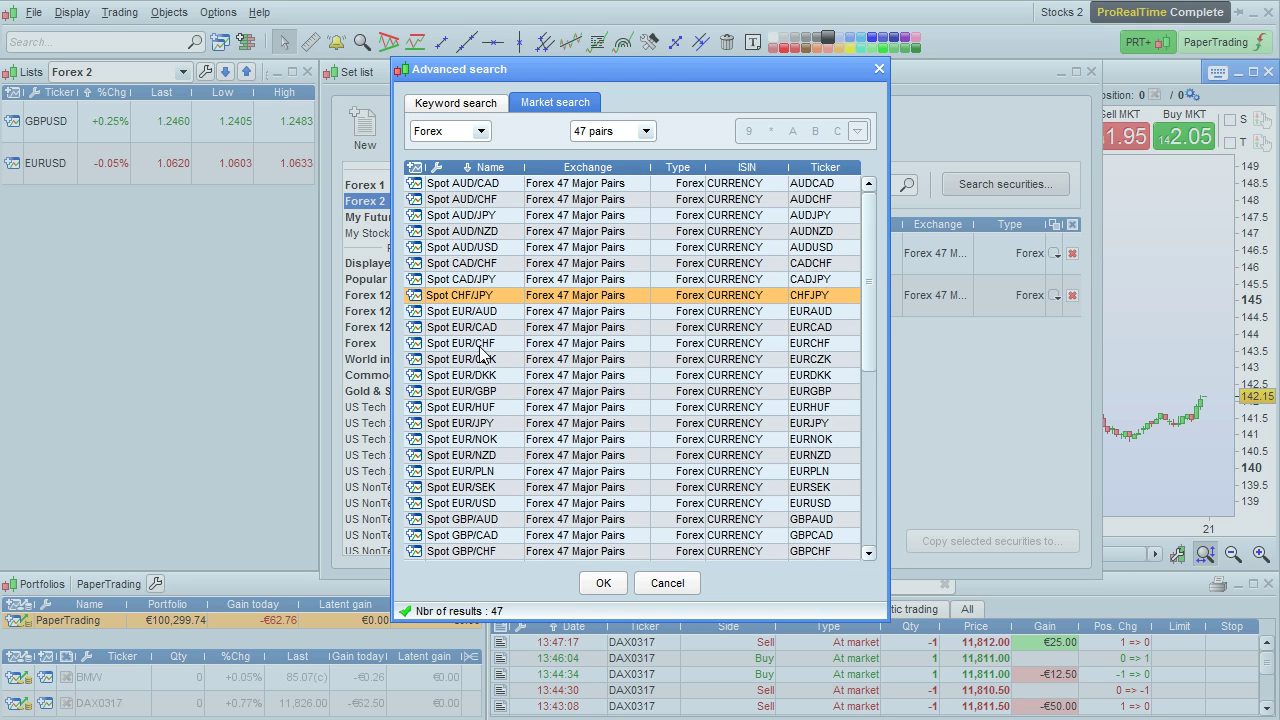
ctrl+click(482, 345)
ctrl+click(480, 424)
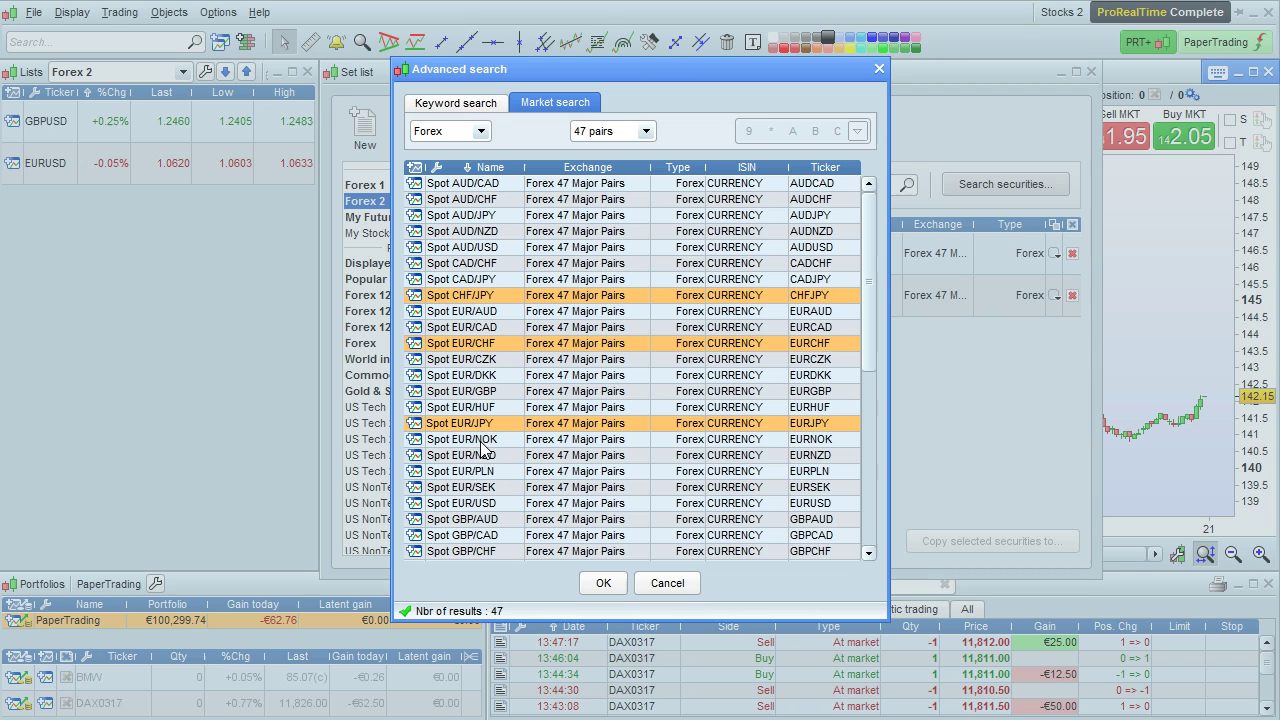
ctrl+click(488, 474)
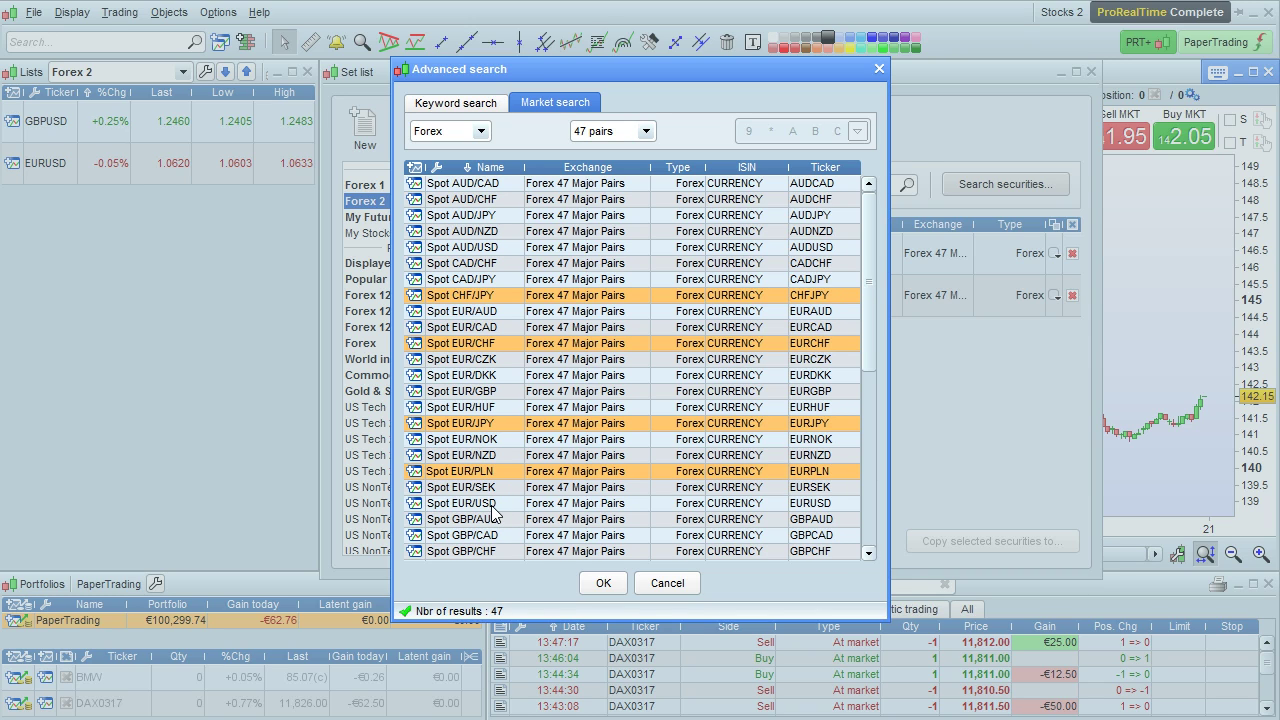
ctrl+click(492, 504)
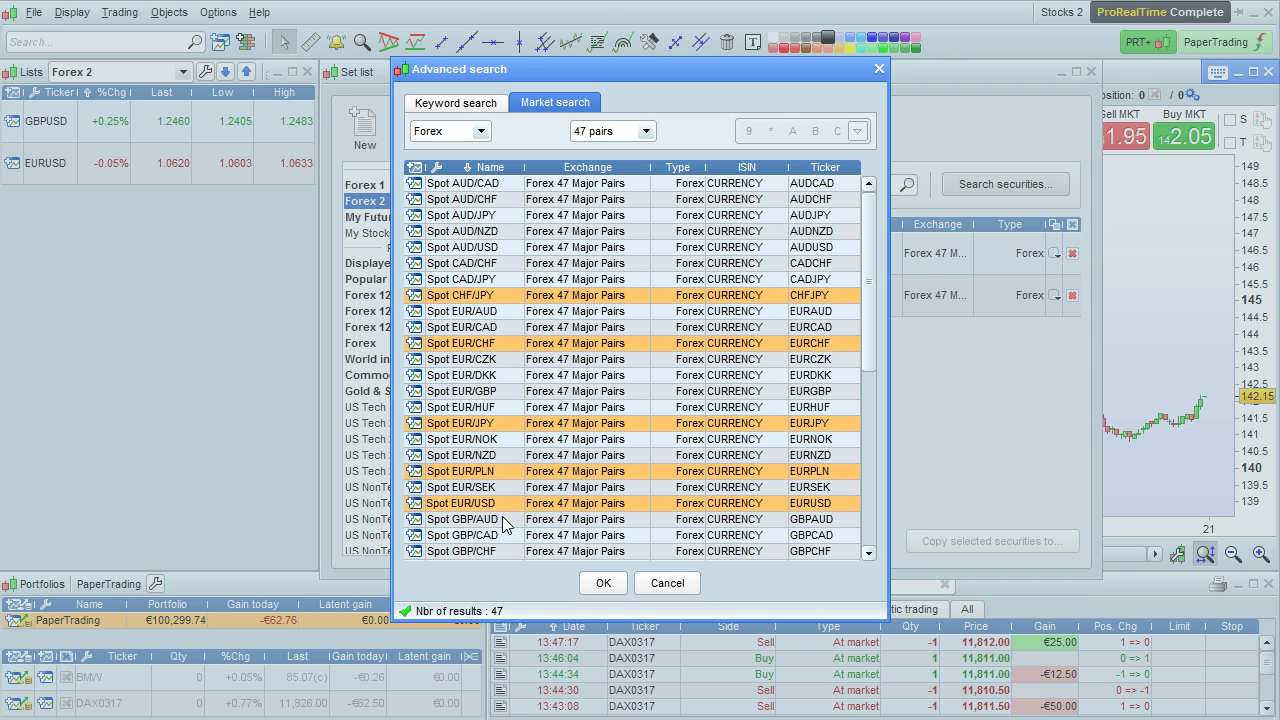
ctrl+click(506, 522)
shift+click(516, 552)
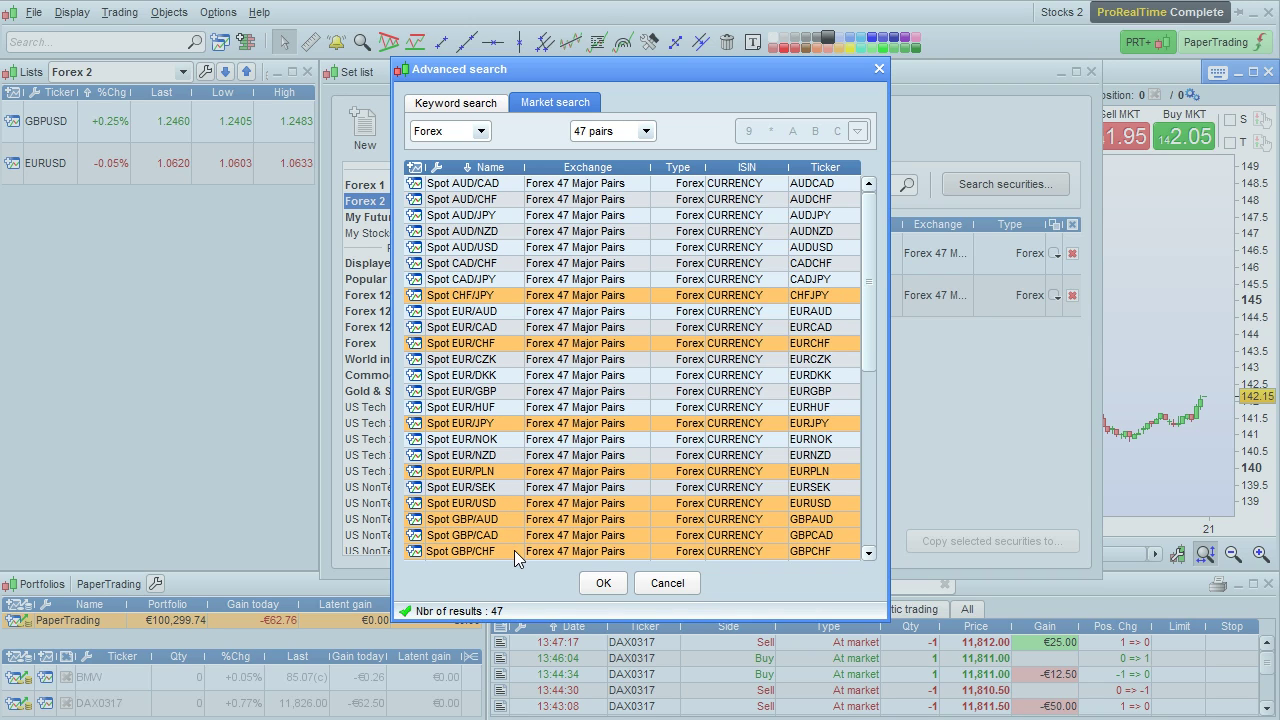
click(603, 585)
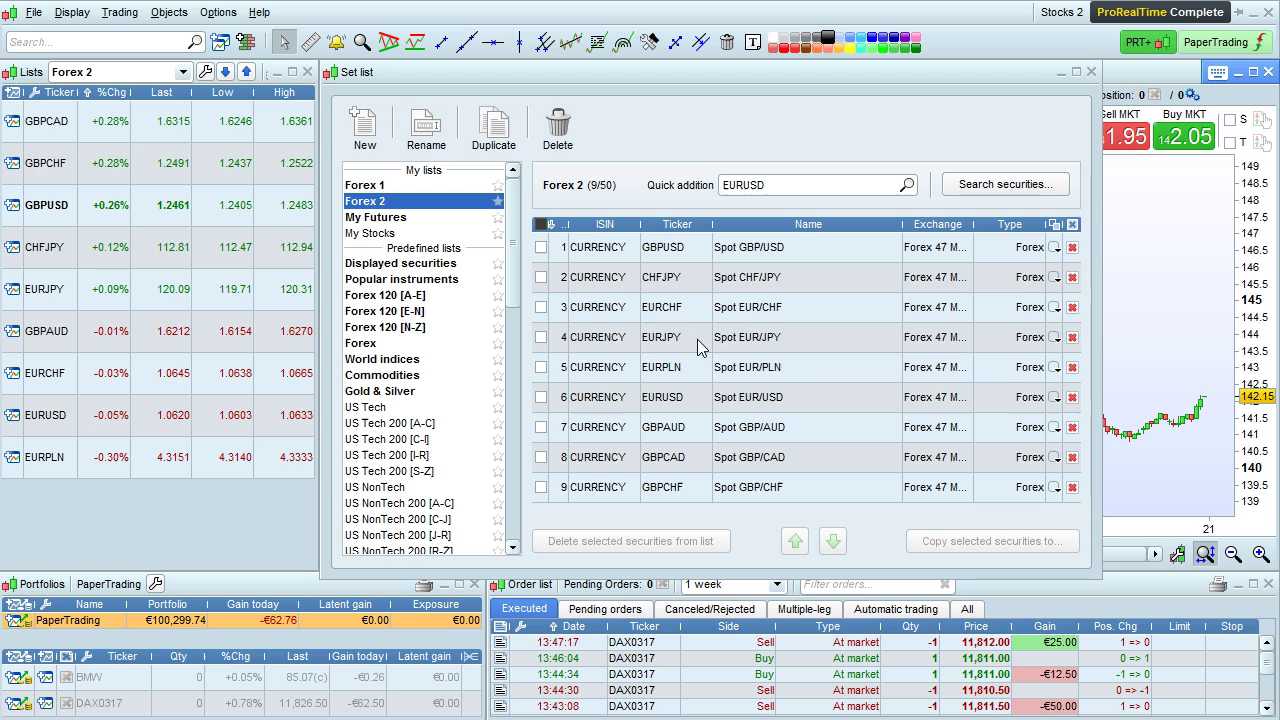
- Delete CHFJPY, EURCHF, EURPLN and EURUSD from Forex 2, then toggle select-all on and off
click(542, 278)
click(540, 308)
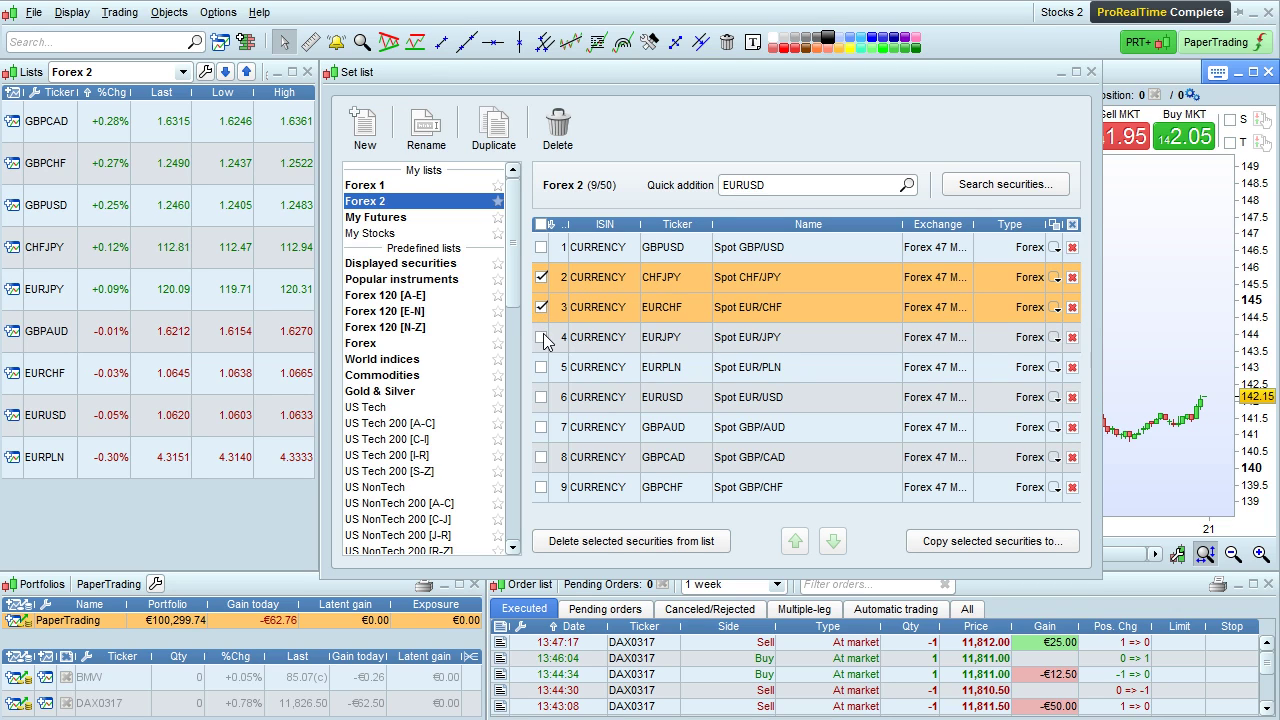
click(541, 367)
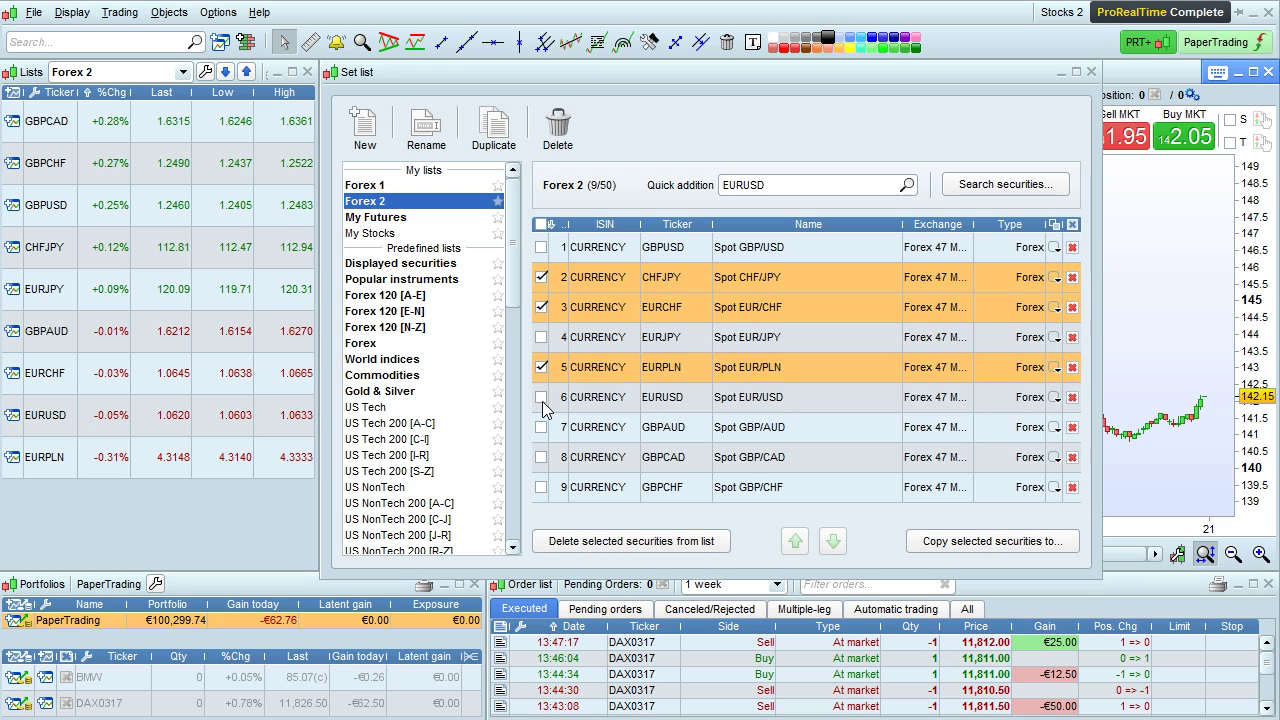
click(541, 398)
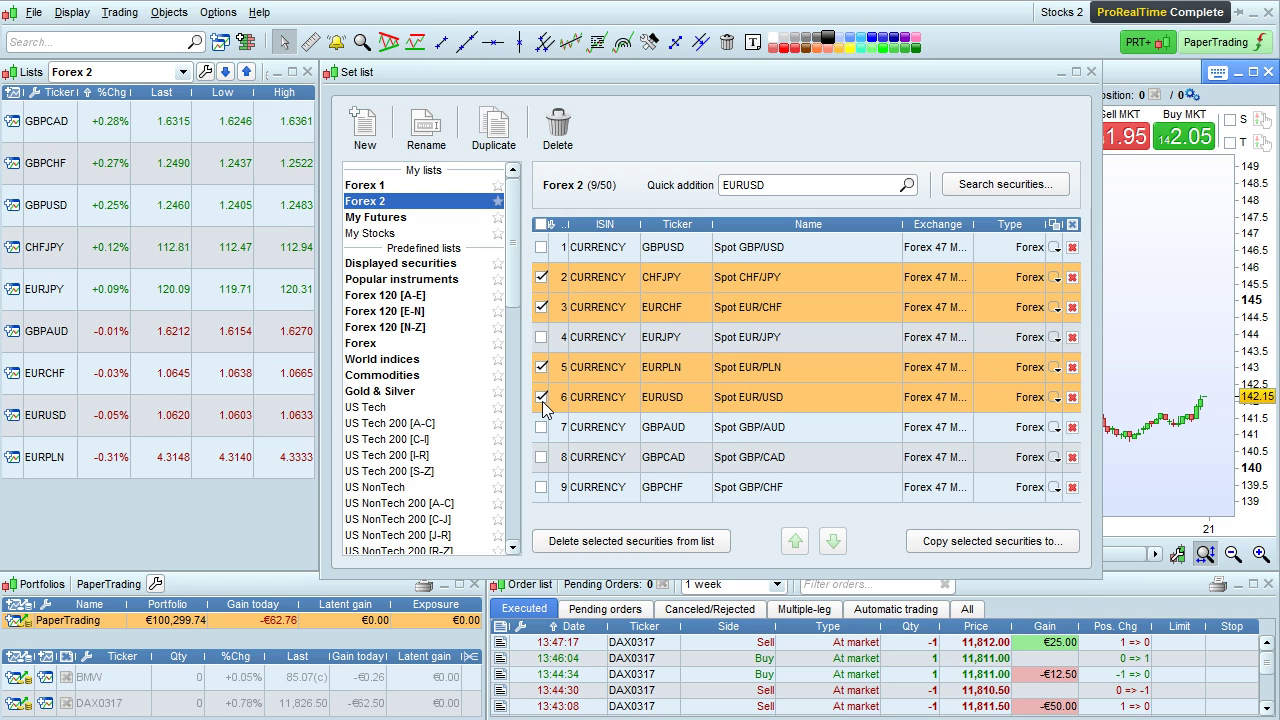
click(636, 541)
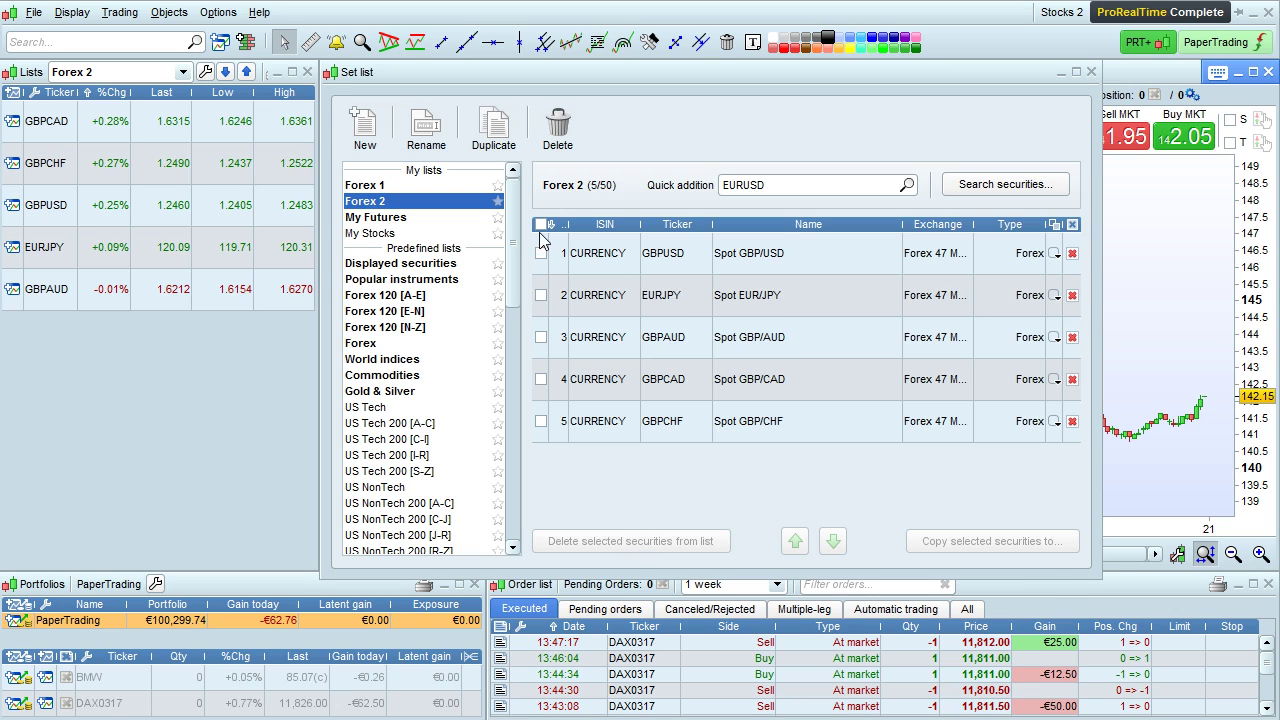
click(541, 226)
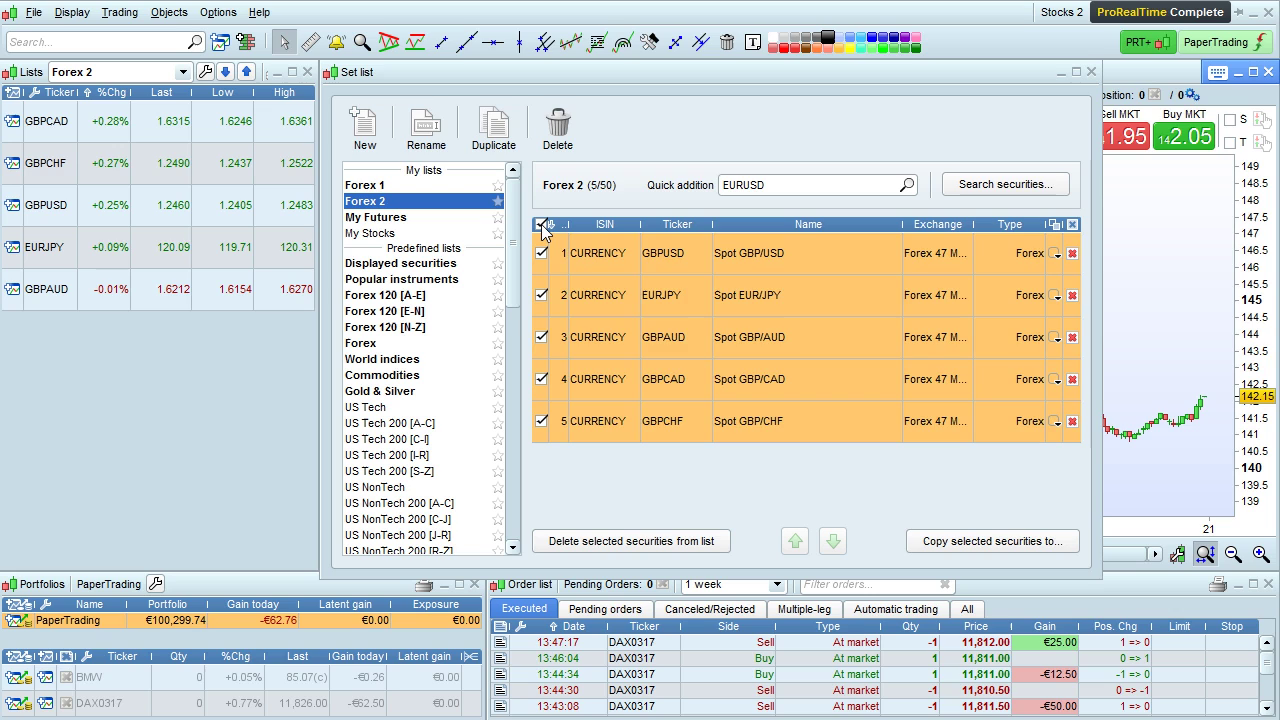
click(541, 225)
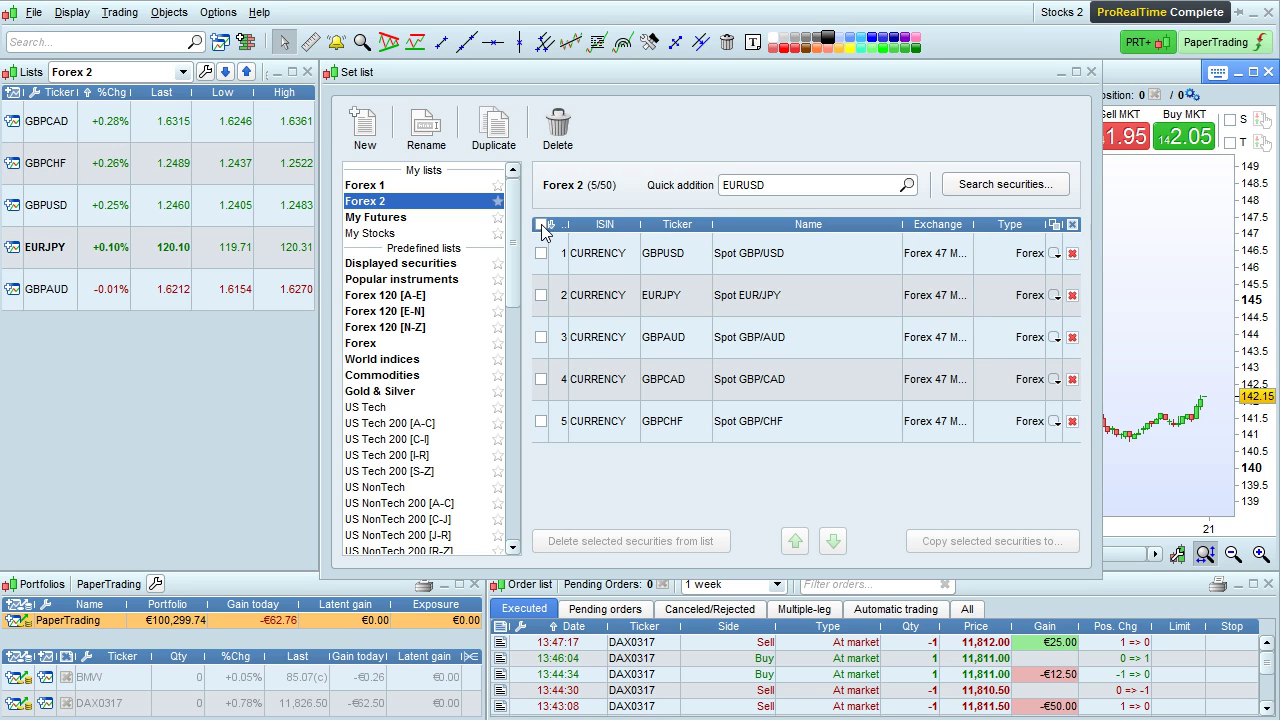
- Copy GBPAUD and GBPCAD into the Forex 1 list, then return to Forex 2
click(541, 337)
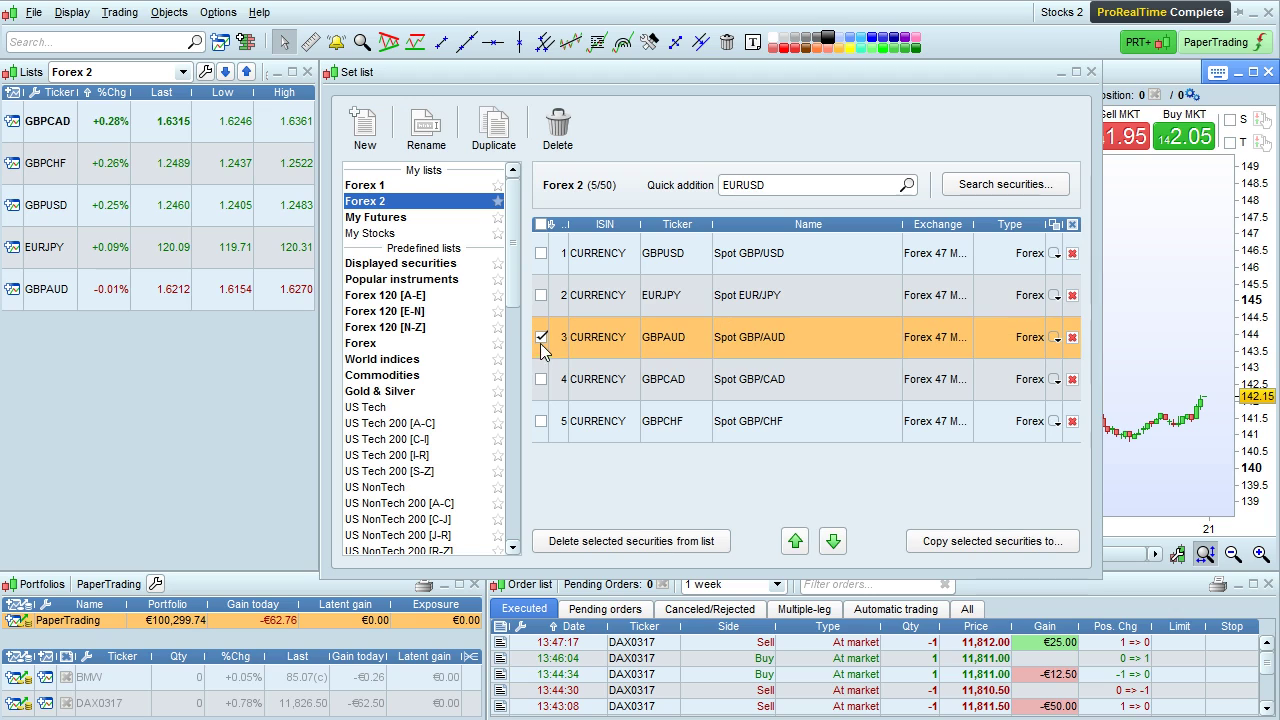
click(541, 379)
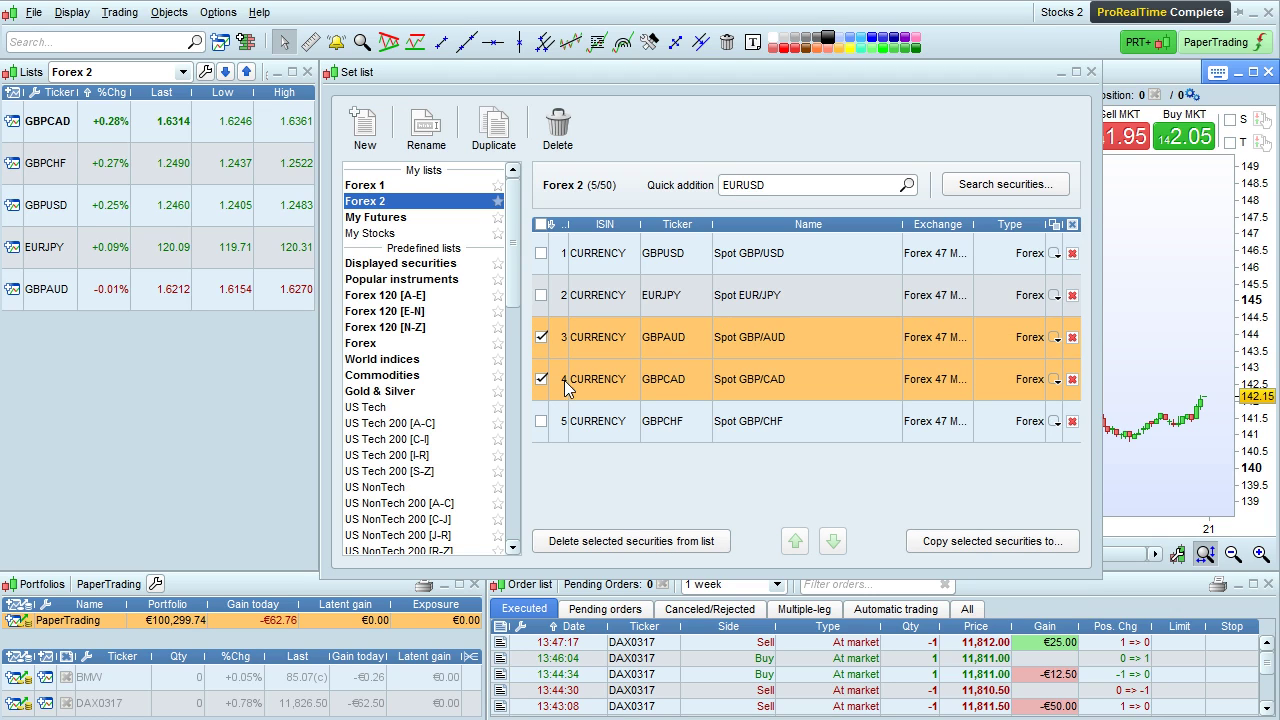
click(957, 545)
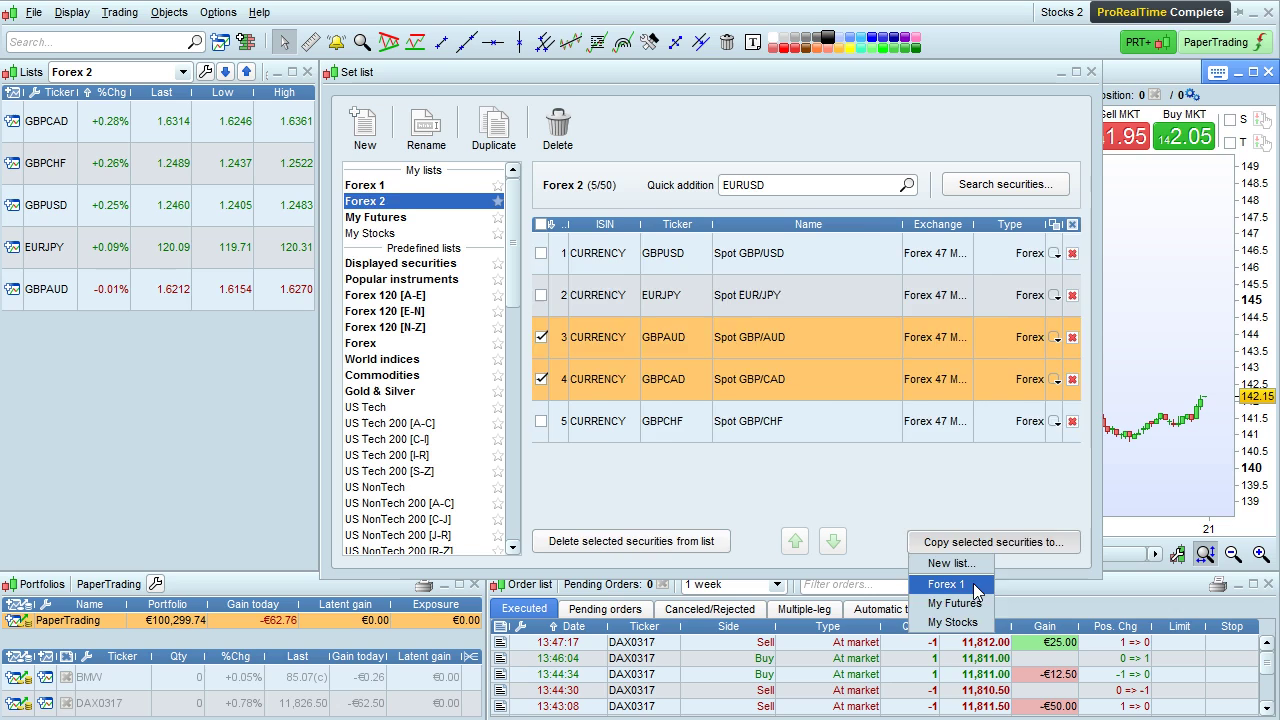
click(946, 584)
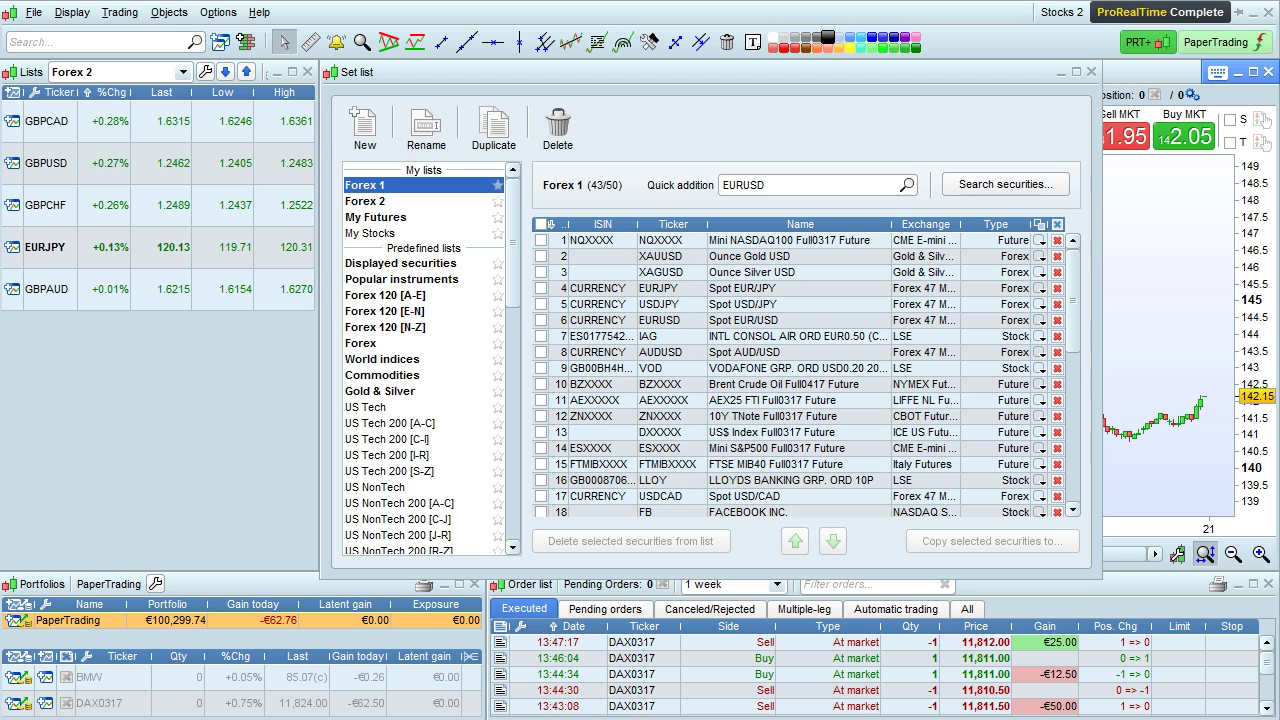
click(380, 203)
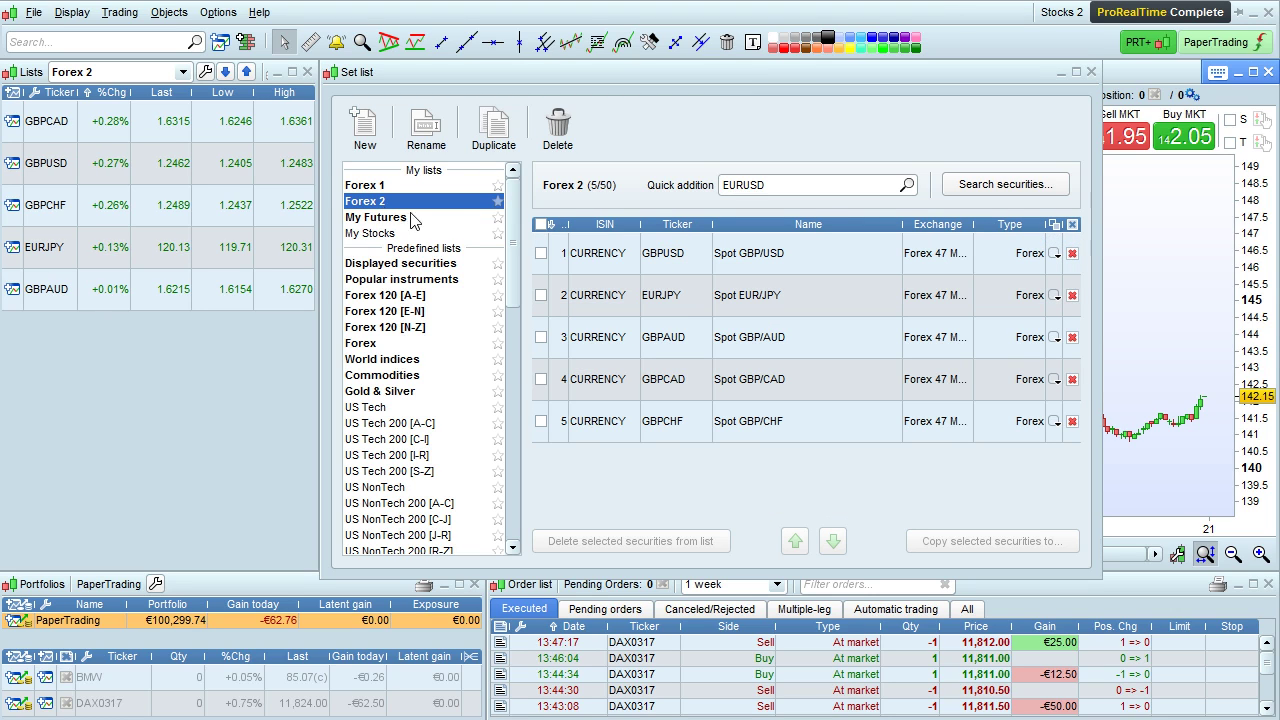
click(1055, 254)
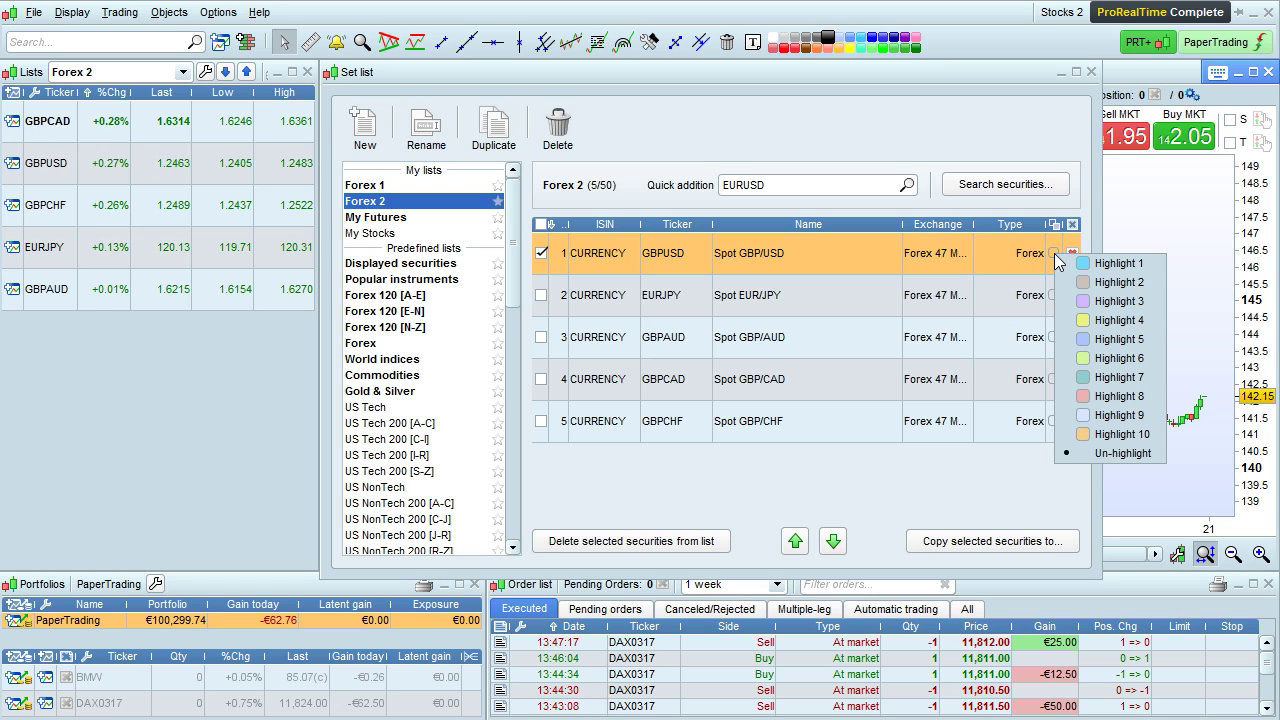
- Try Highlight 3 on GBPUSD and Highlight 4 on EURJPY, remove both, then delete GBPAUD
click(1088, 303)
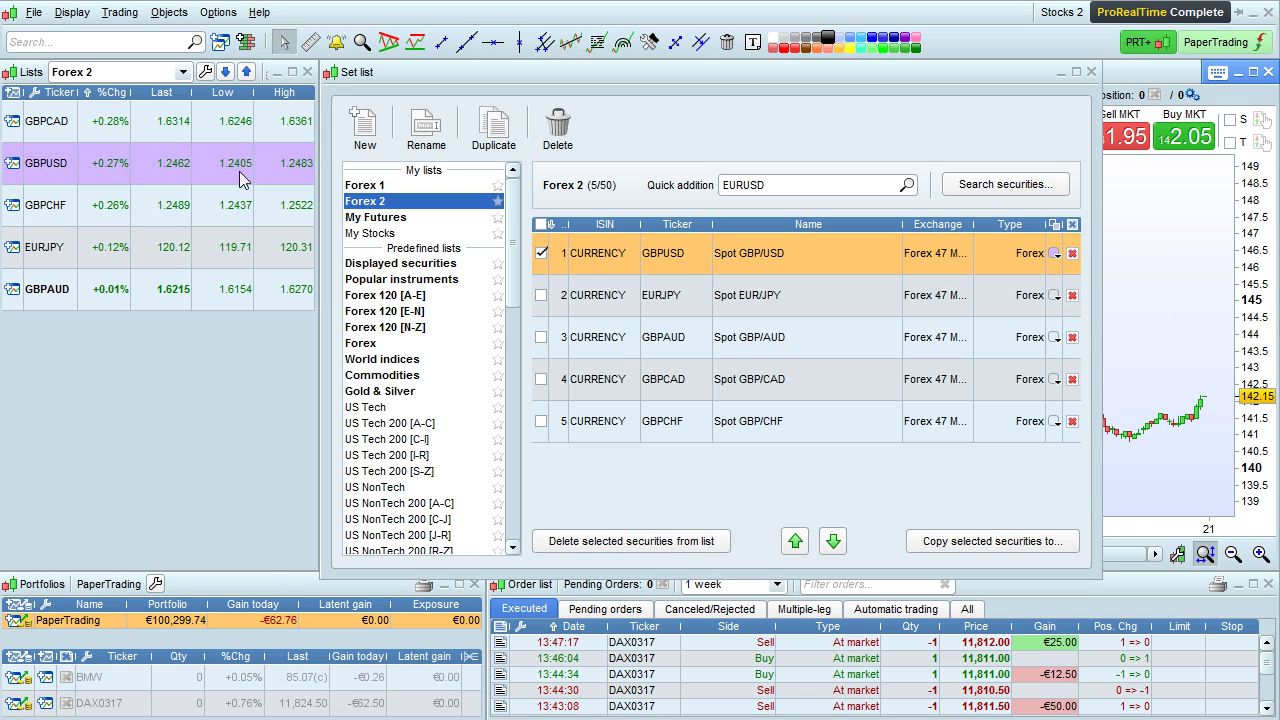
click(1056, 296)
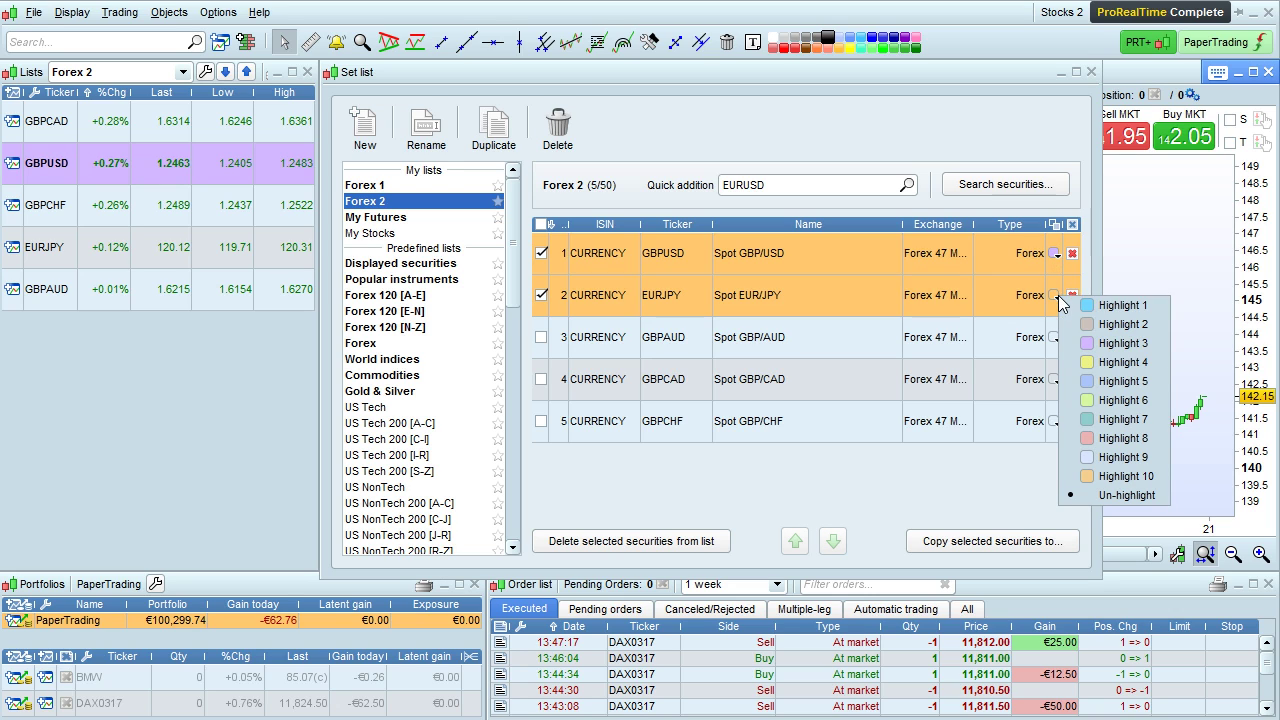
click(1086, 368)
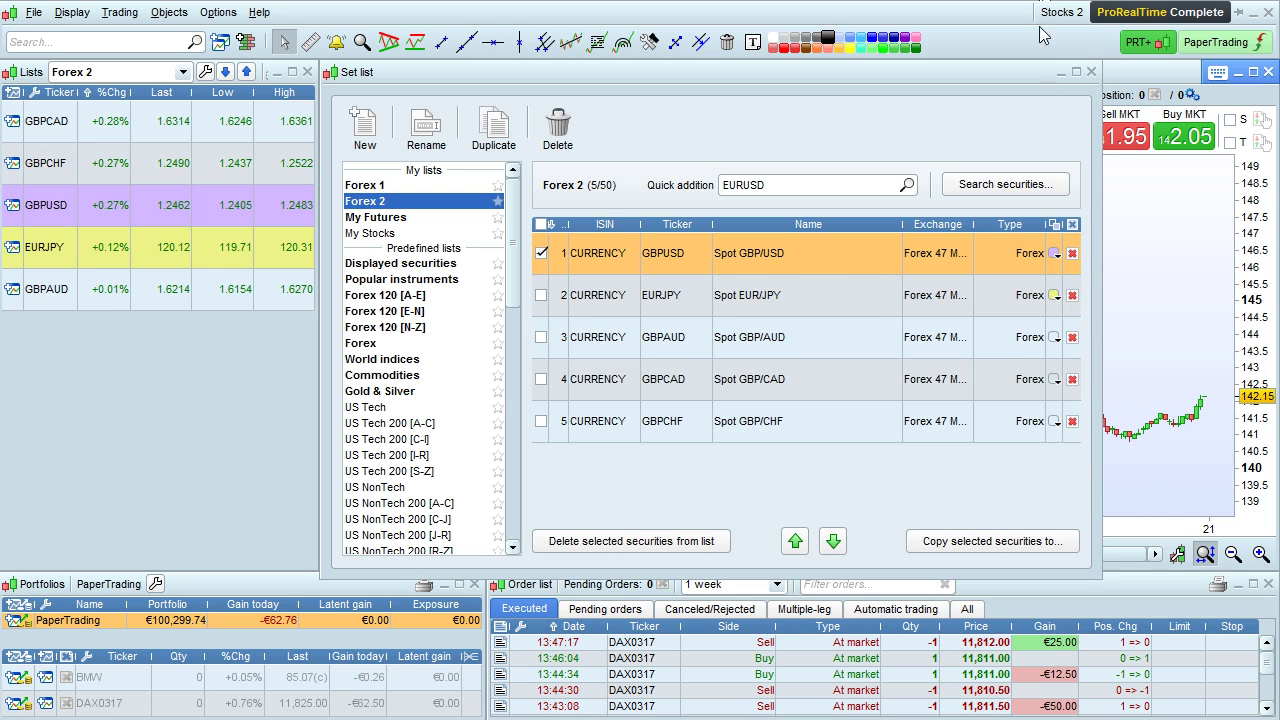
click(1055, 296)
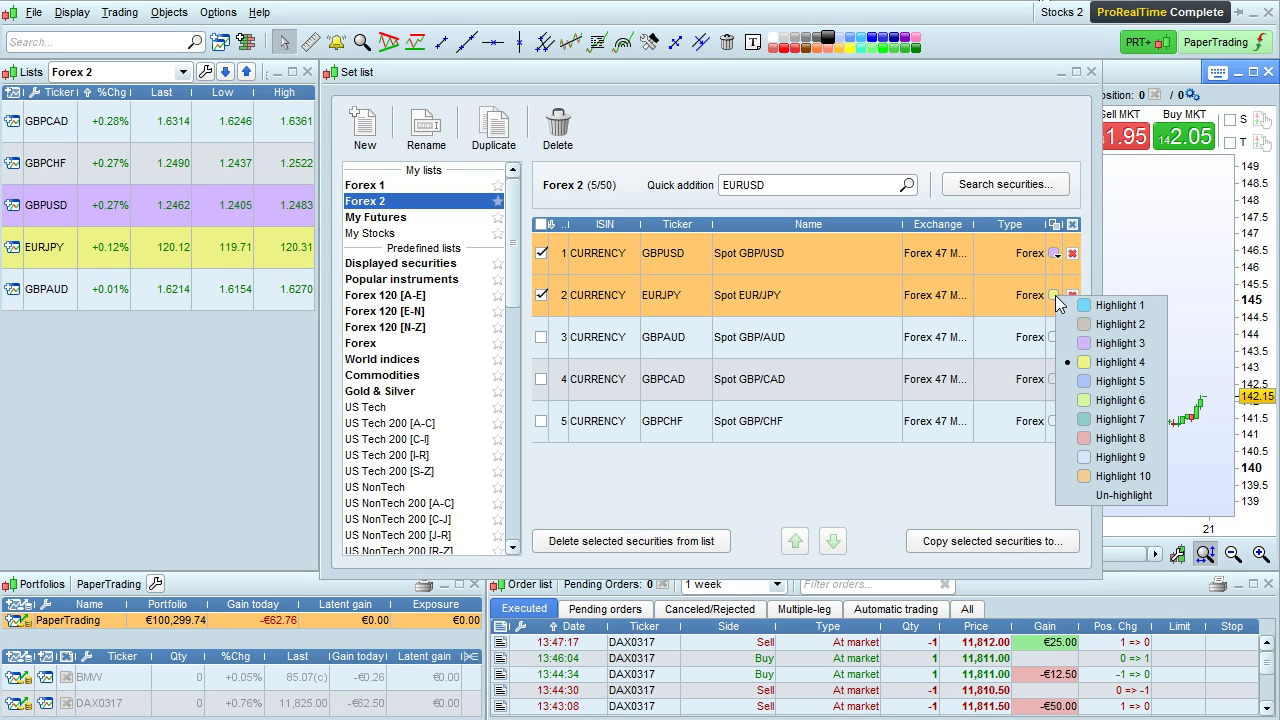
click(1104, 495)
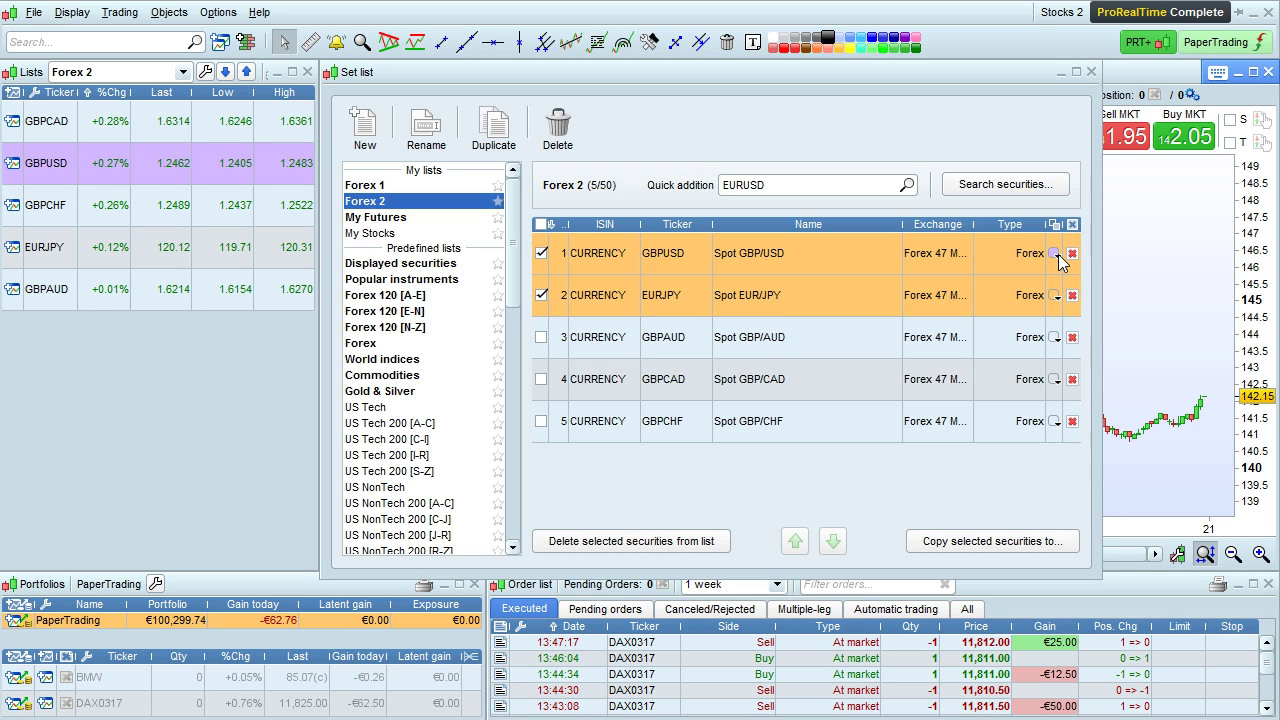
click(1058, 254)
click(1093, 452)
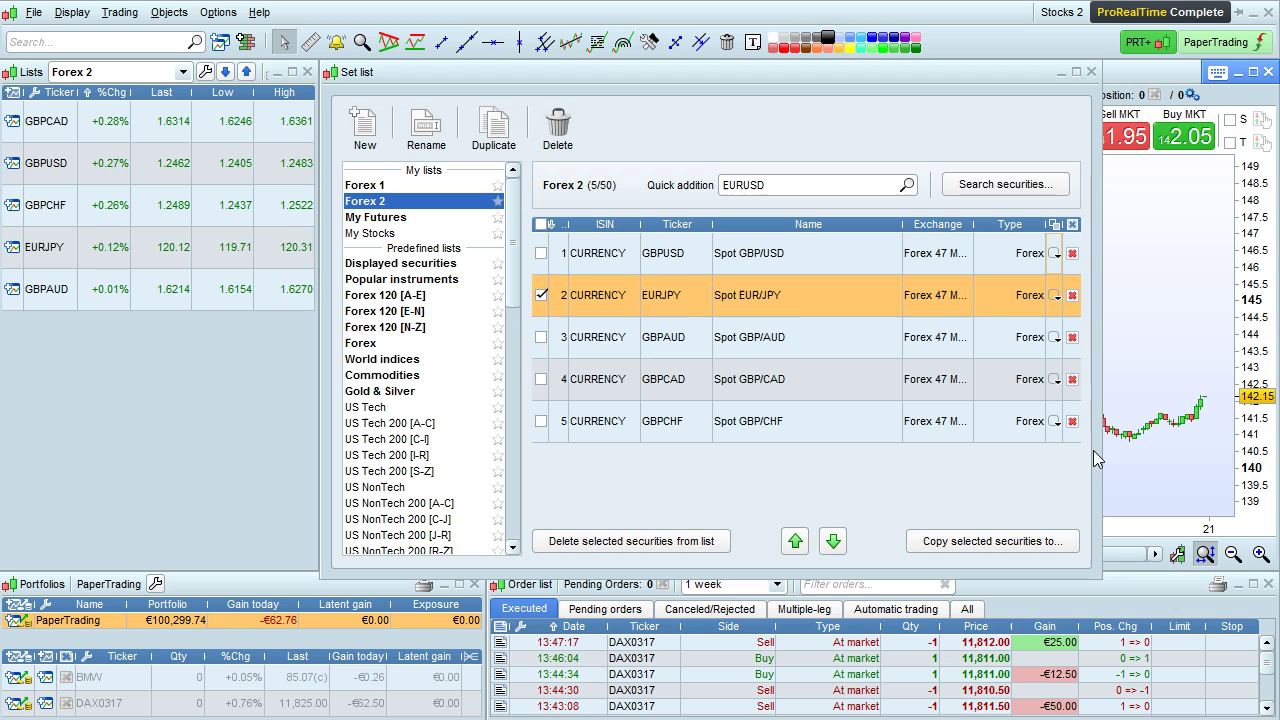
click(1072, 339)
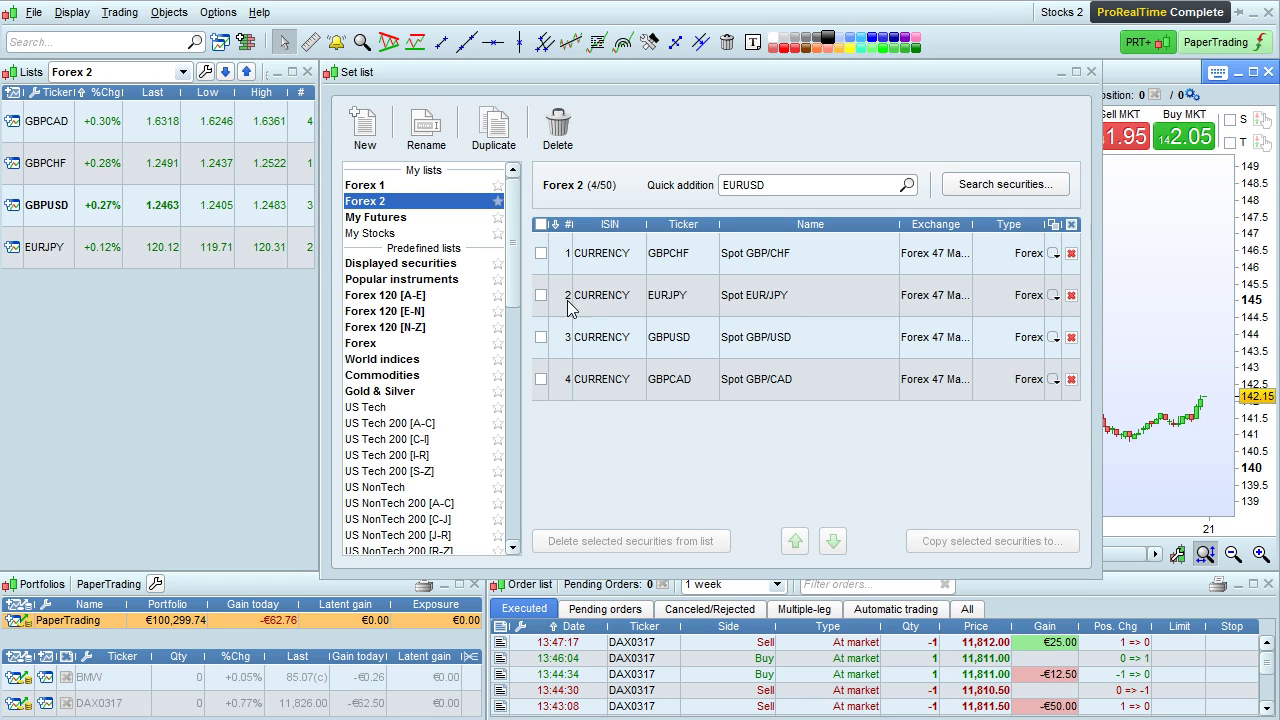
- Move GBPCAD up three places to the top of Forex 2
click(563, 380)
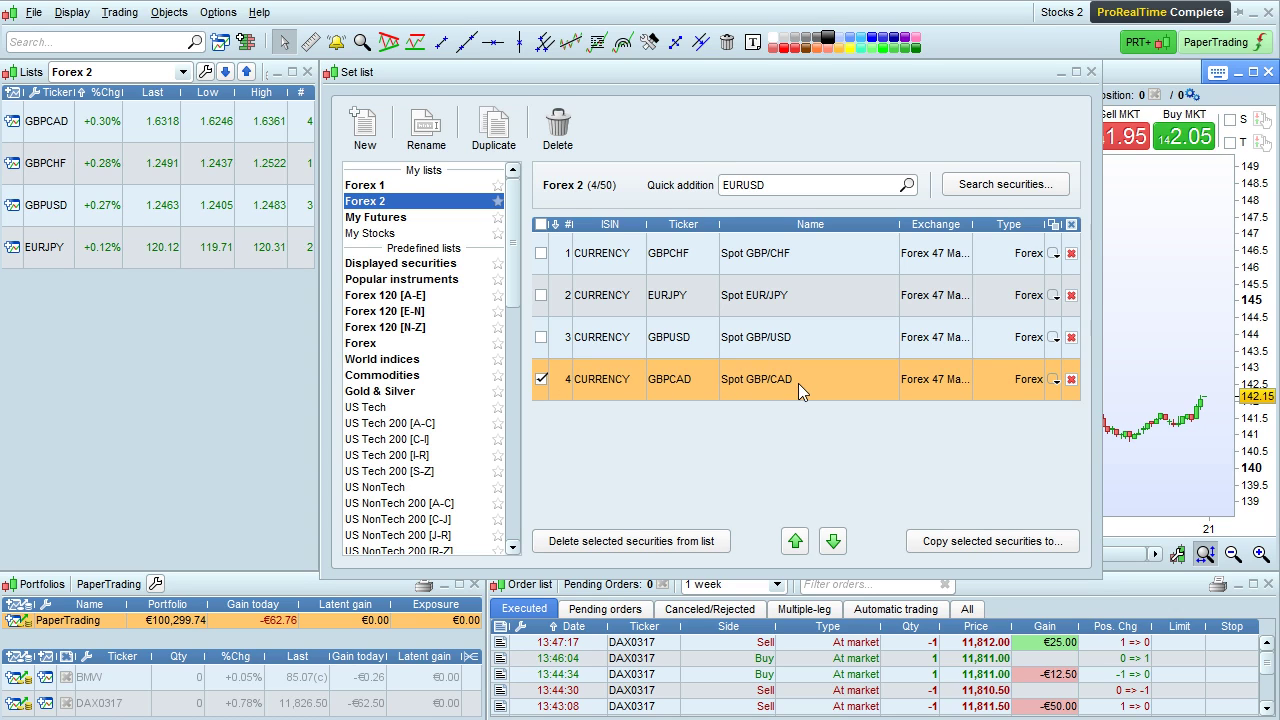
click(798, 546)
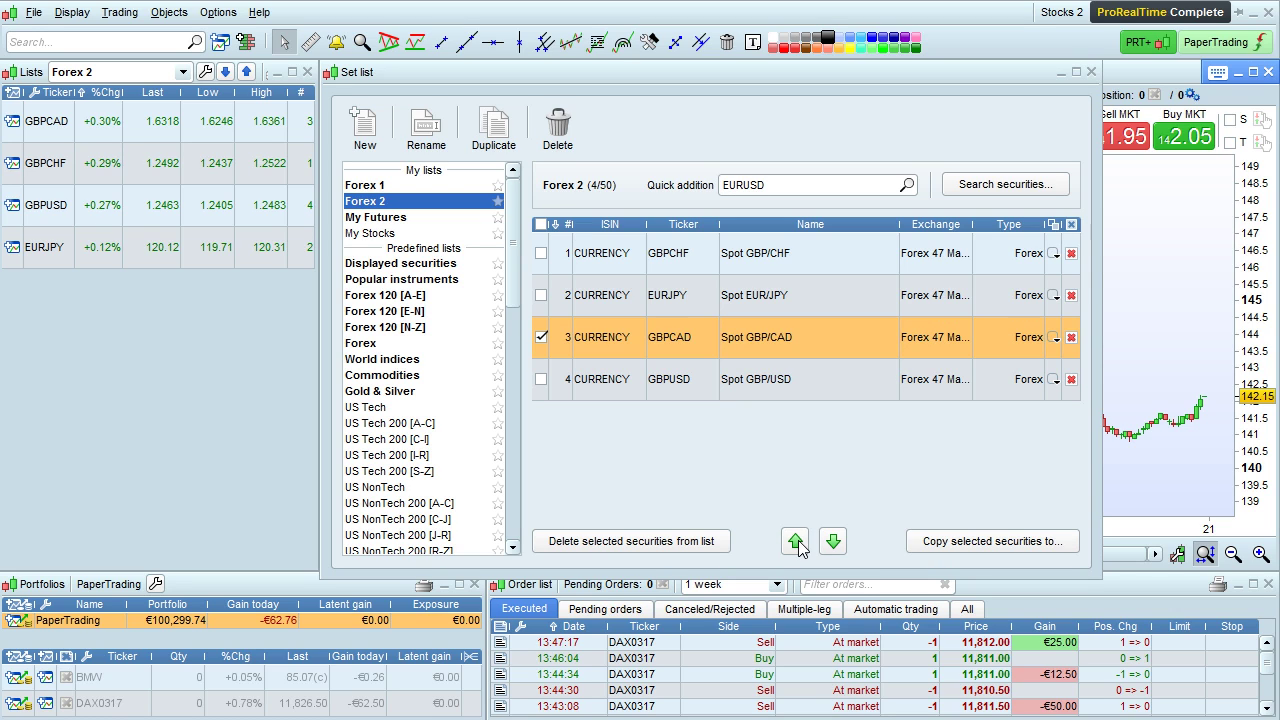
click(798, 546)
click(798, 546)
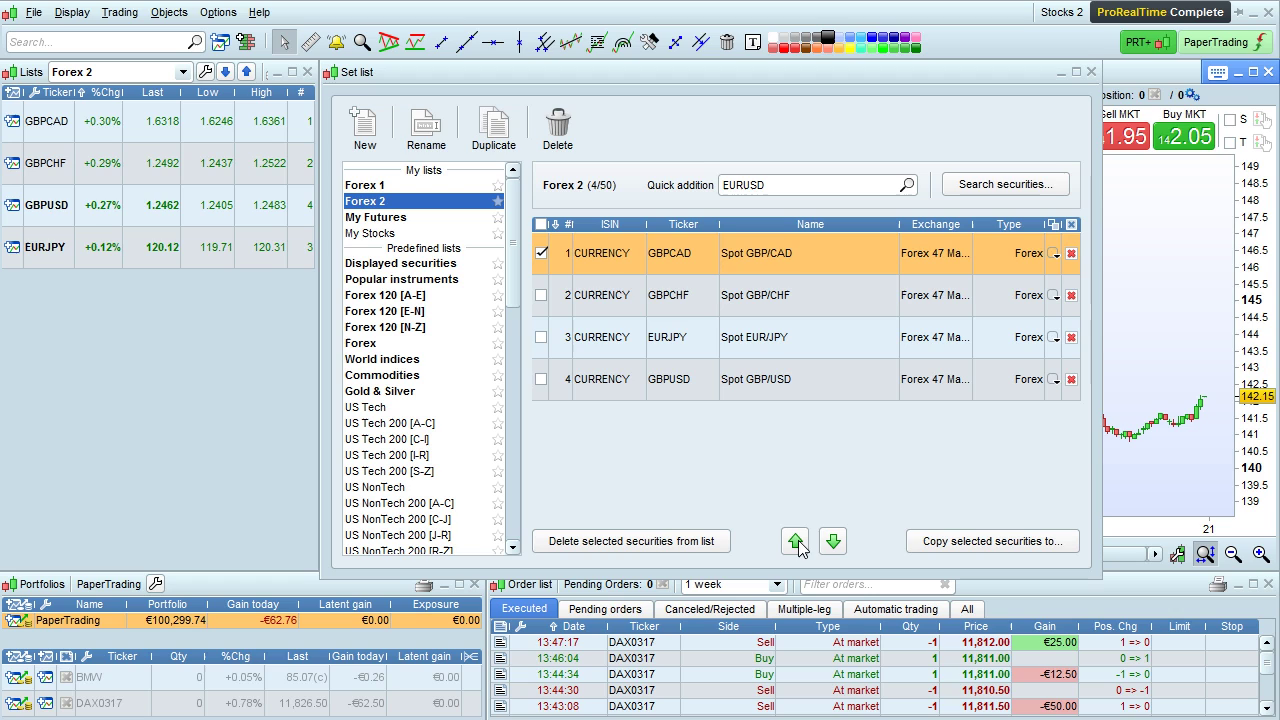
- Sort the Lists panel ascending by the # column, then tick and untick GBPCHF
click(302, 94)
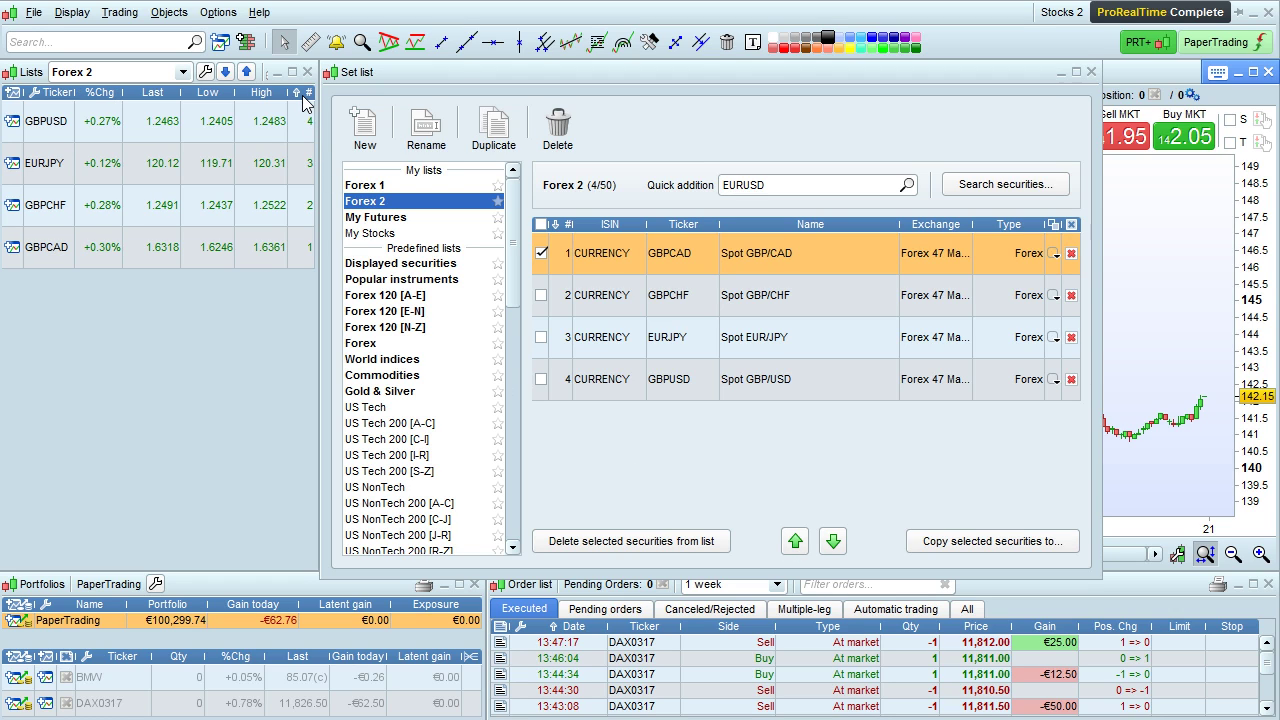
click(302, 95)
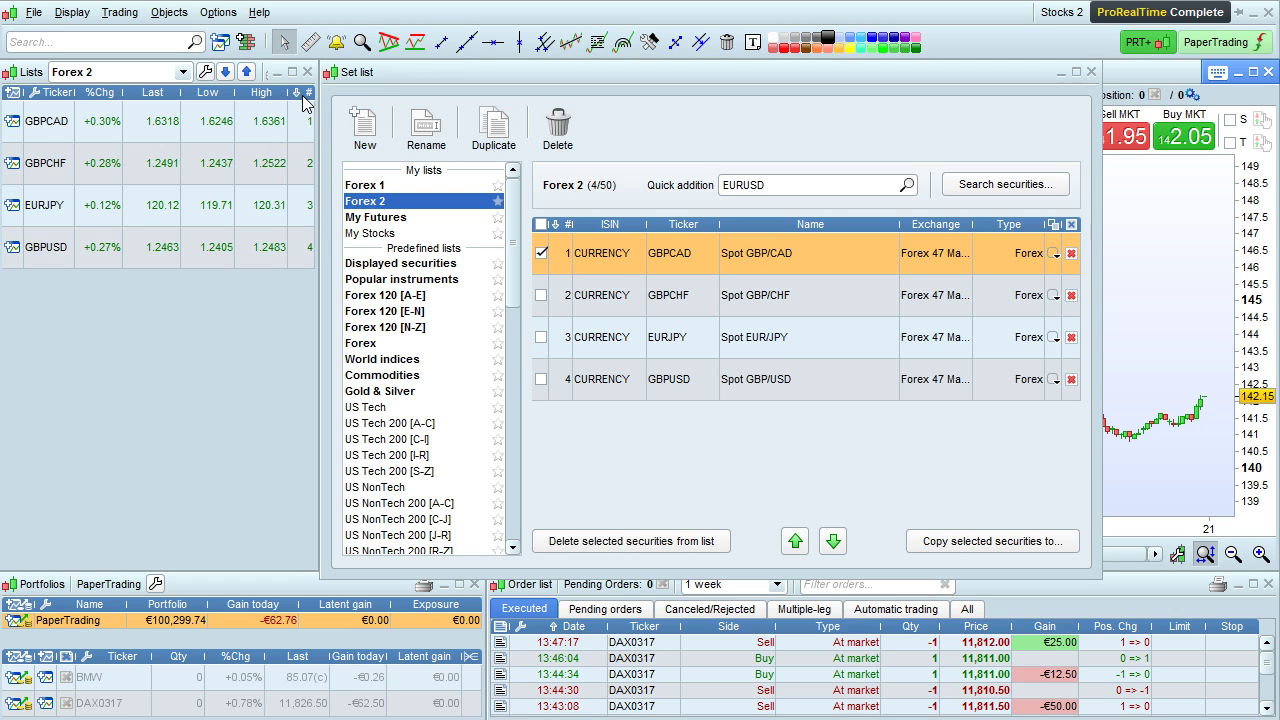
click(541, 296)
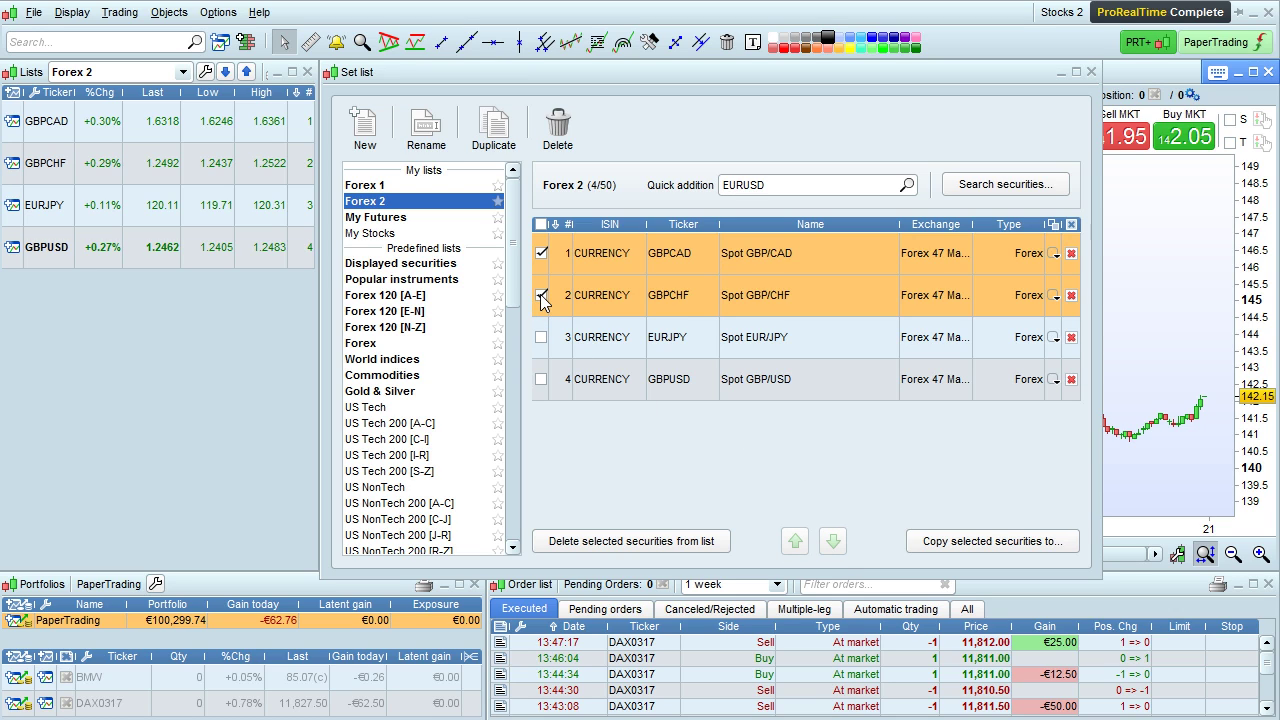
click(542, 294)
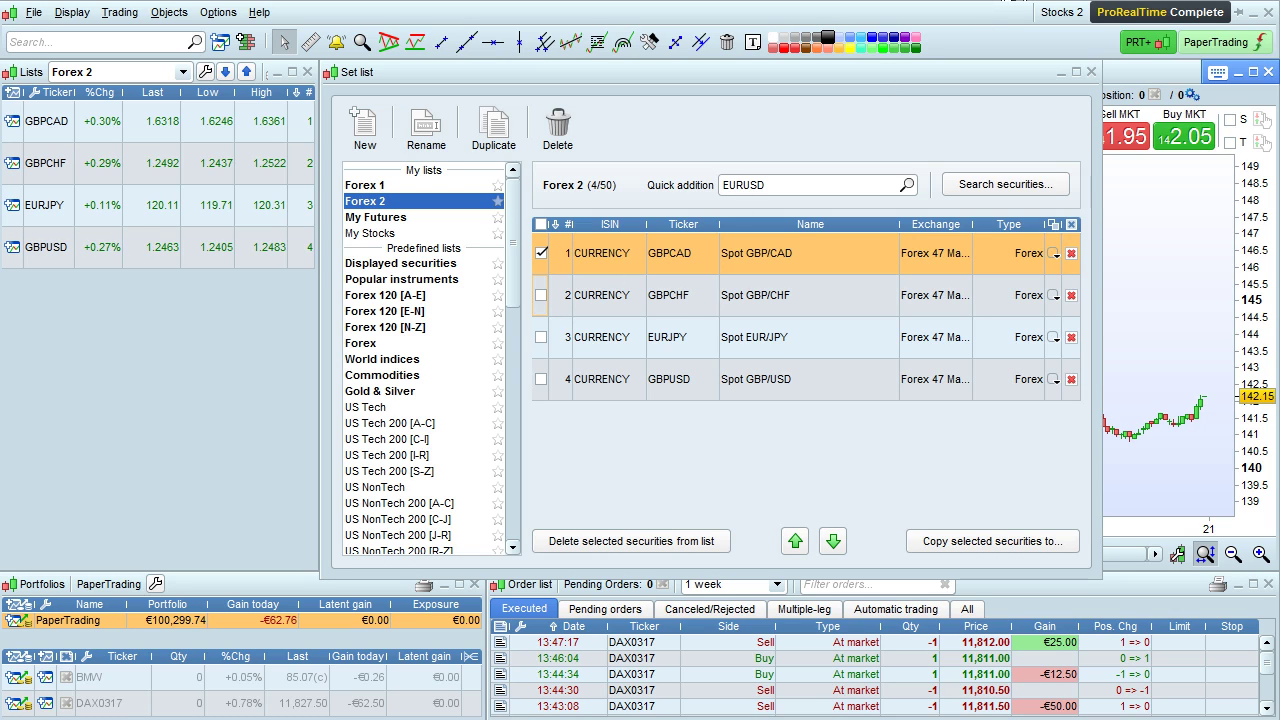
click(32, 98)
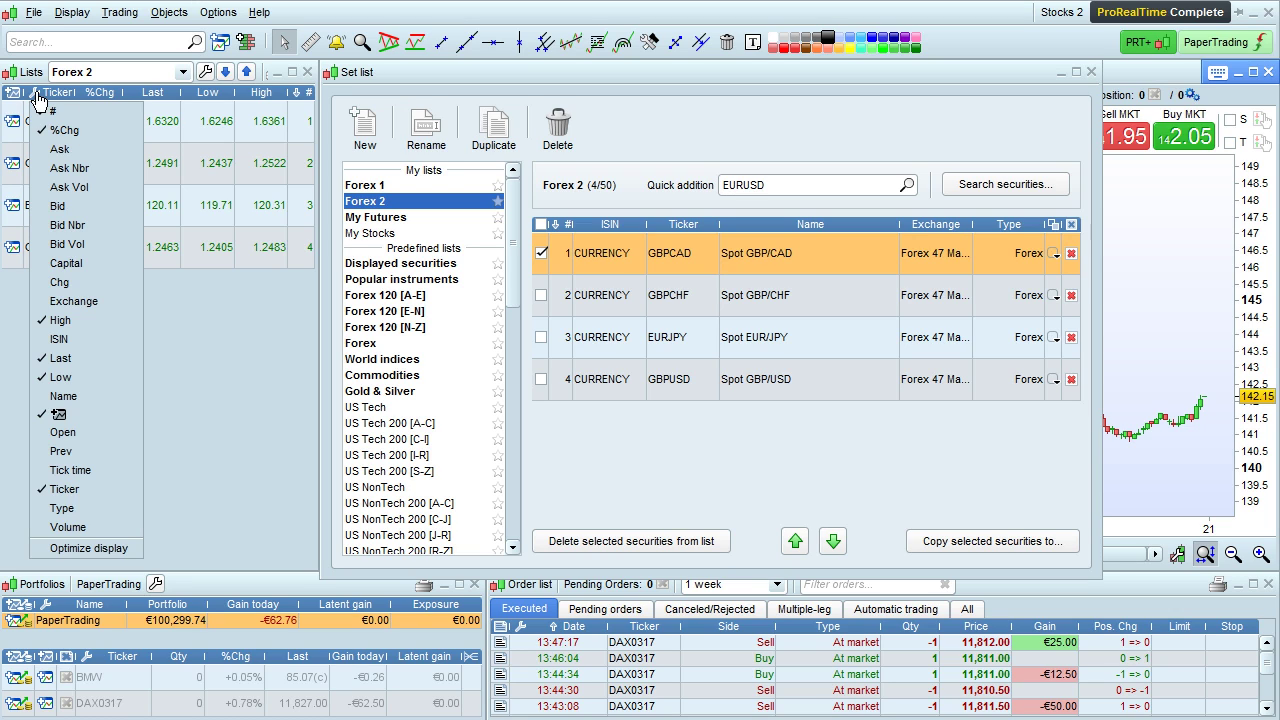
click(98, 120)
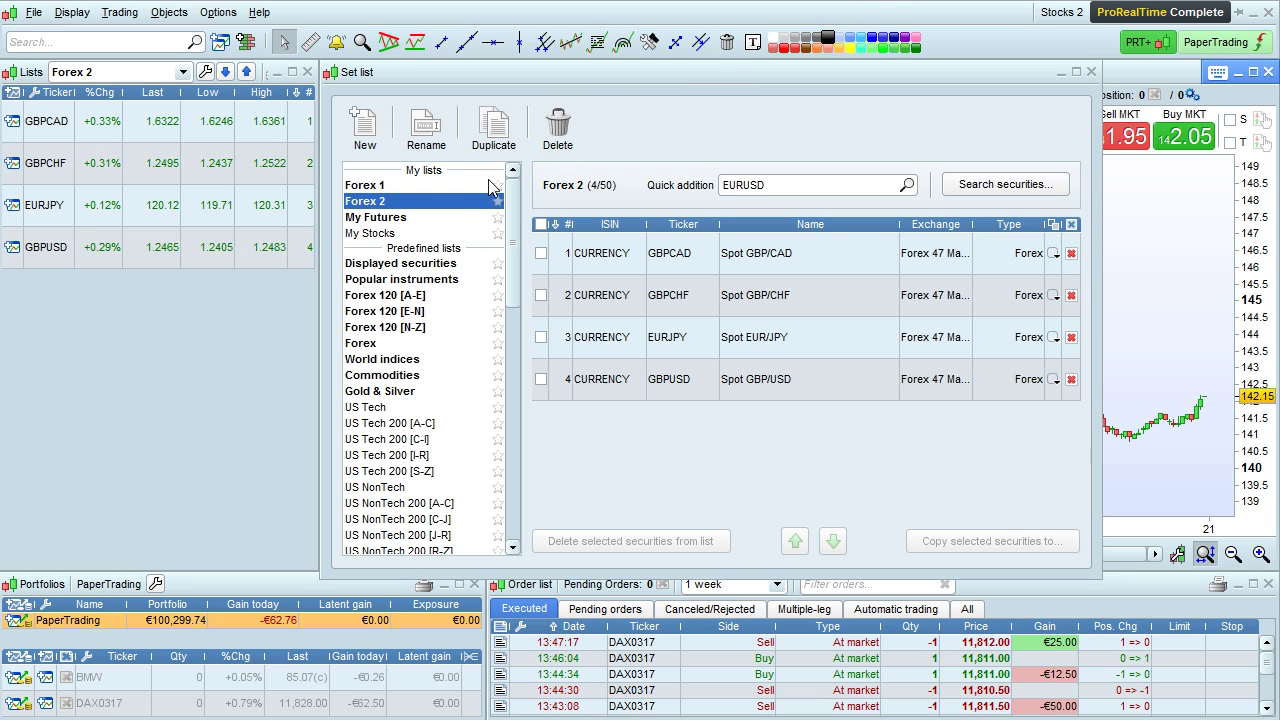
- Select all Popular instruments securities and copy them into a new list 'My popular instruments'
click(405, 280)
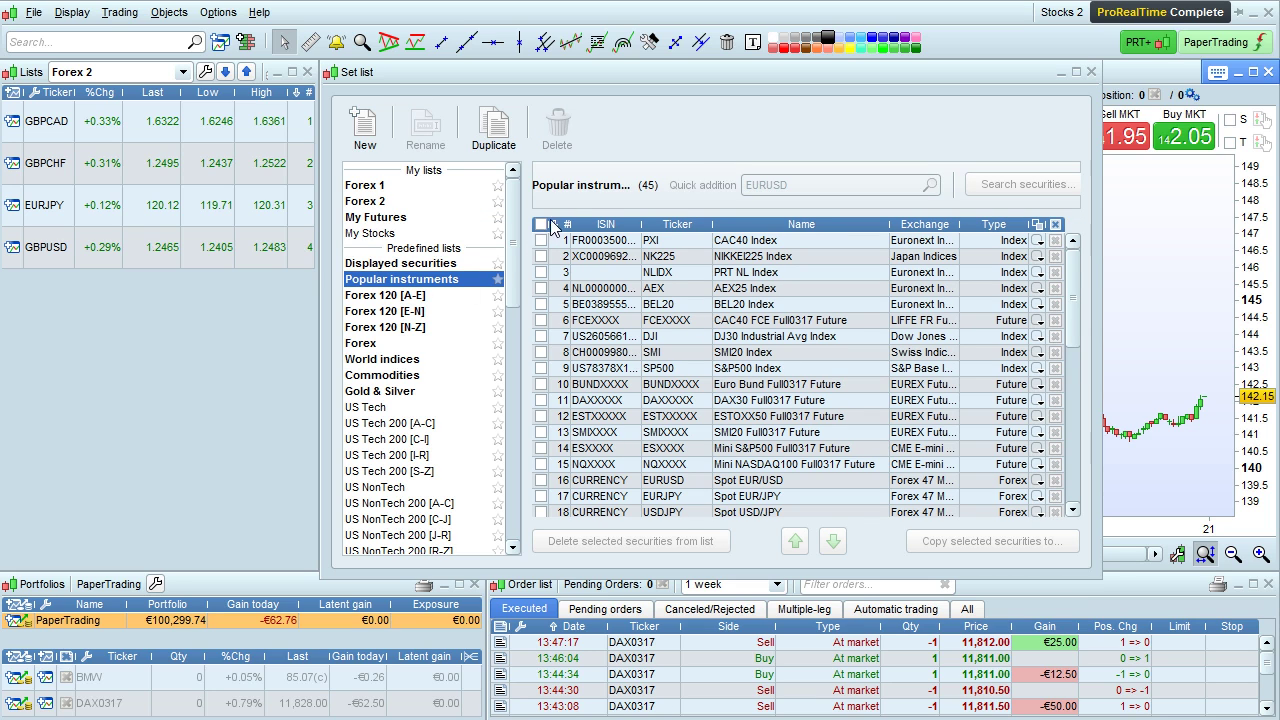
click(543, 225)
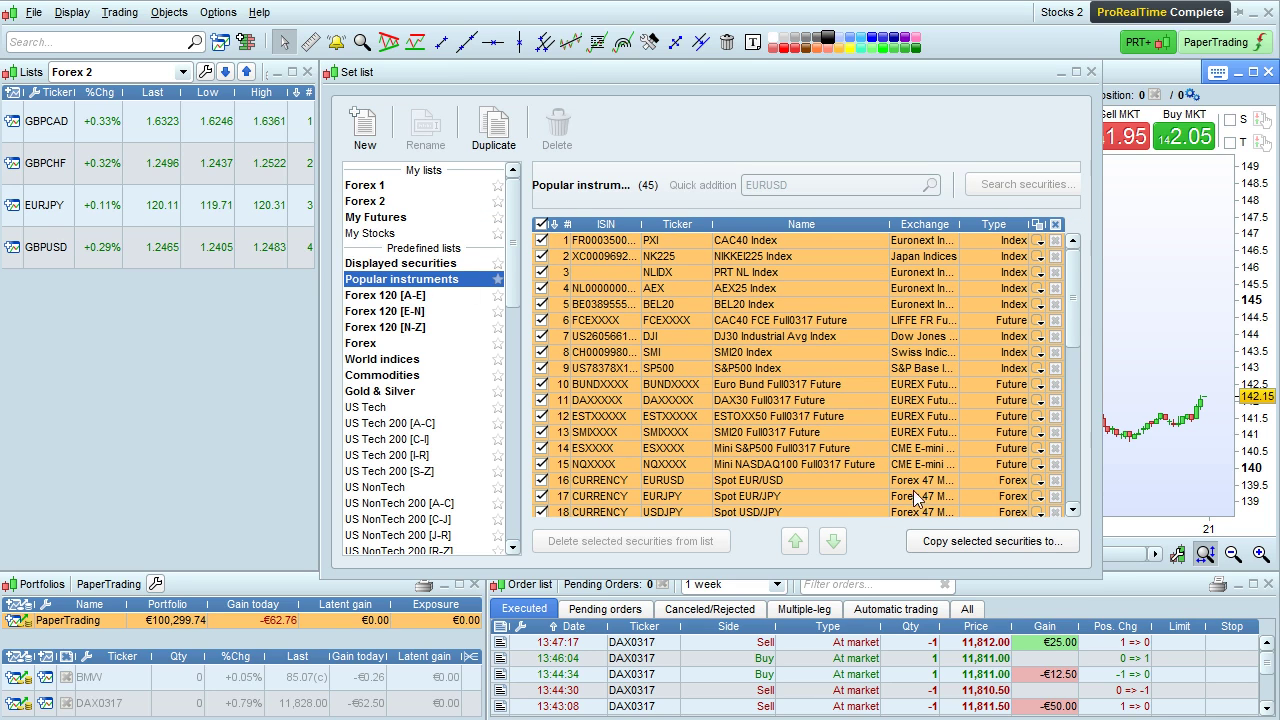
click(992, 540)
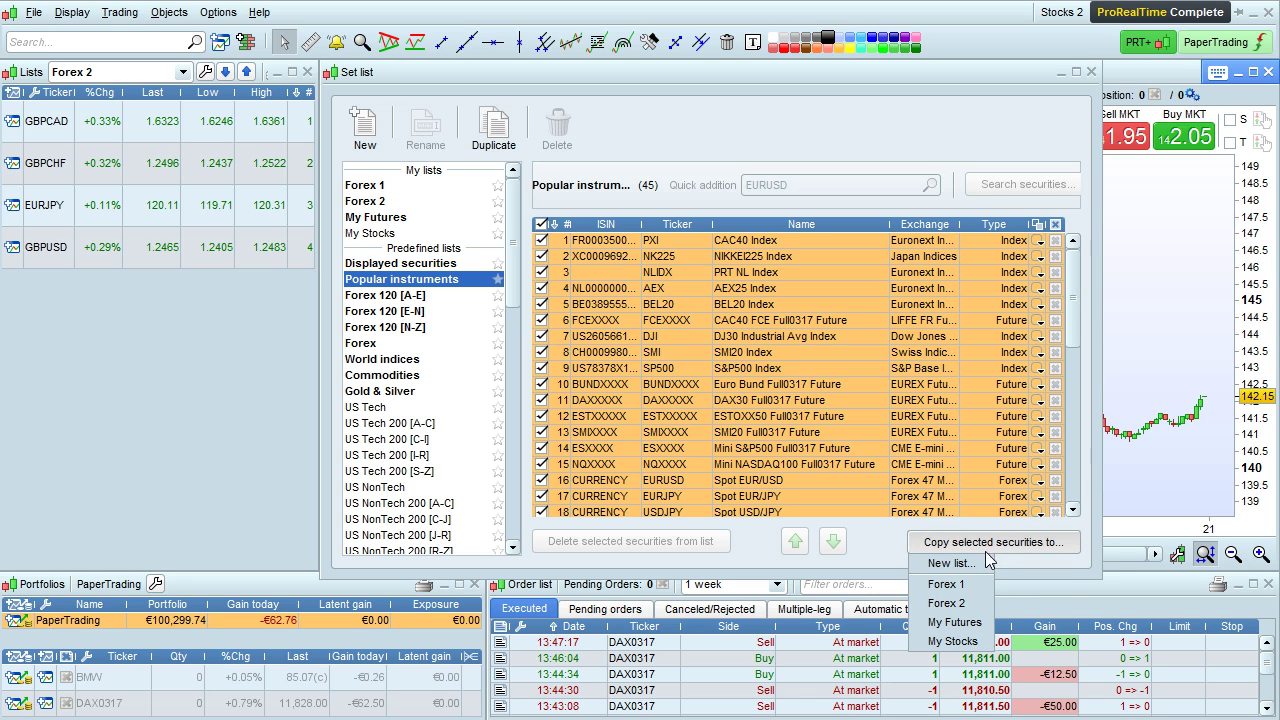
click(979, 563)
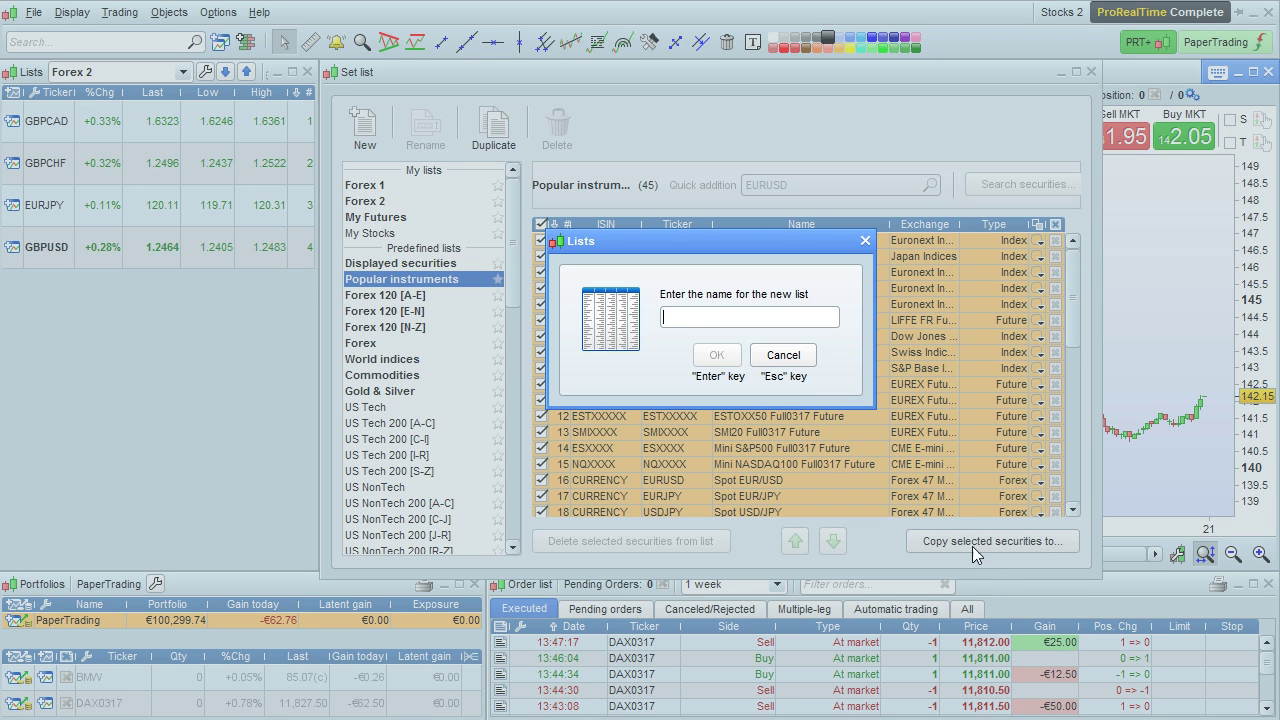
text(My )
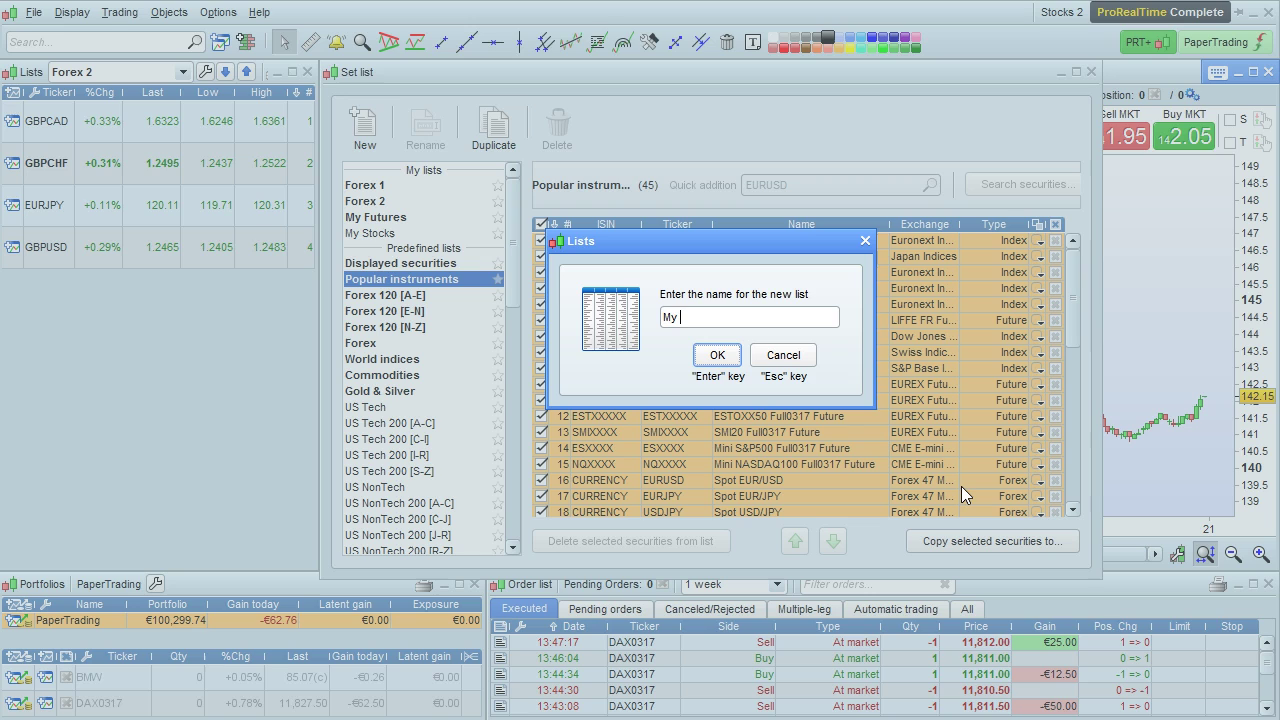
text(popular instruments)
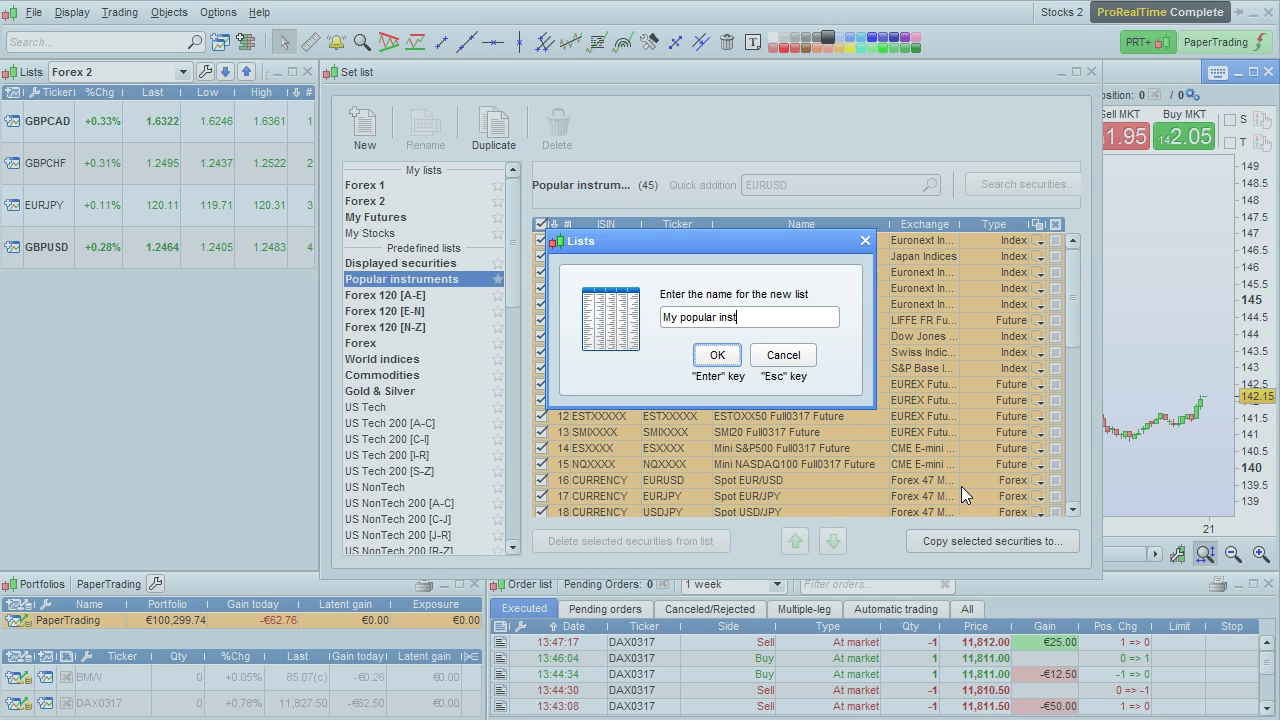
click(725, 365)
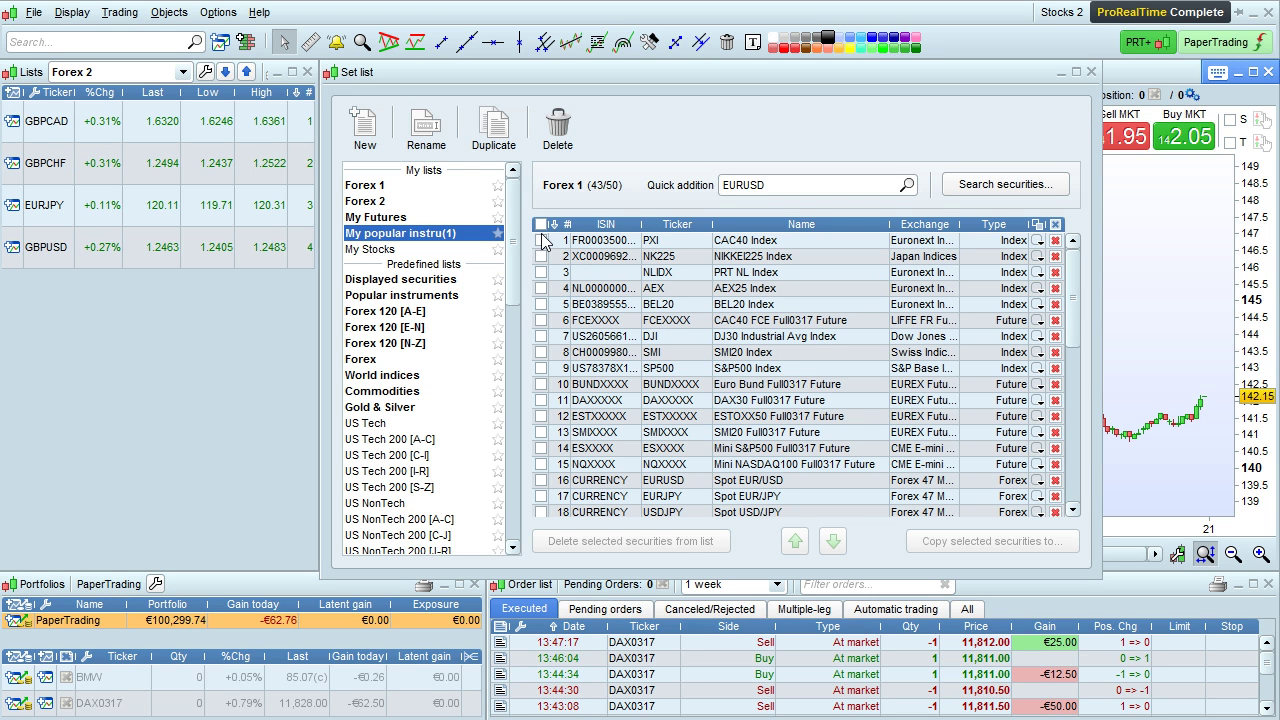
- Tick the AEX25 Index row, then show the Forex 2 list's four currency pairs again
click(621, 290)
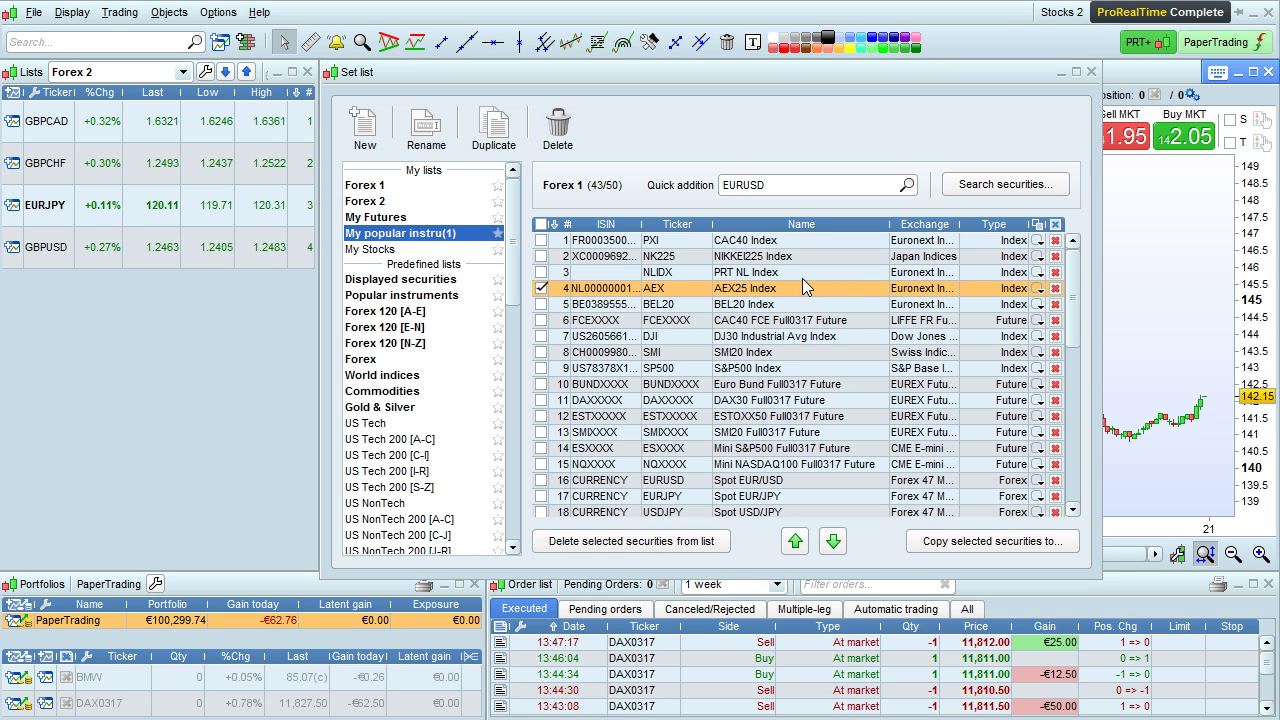
mouse_move(1070, 265)
mouse_down()
mouse_move(1075, 444)
mouse_move(1055, 250)
mouse_up()
click(365, 201)
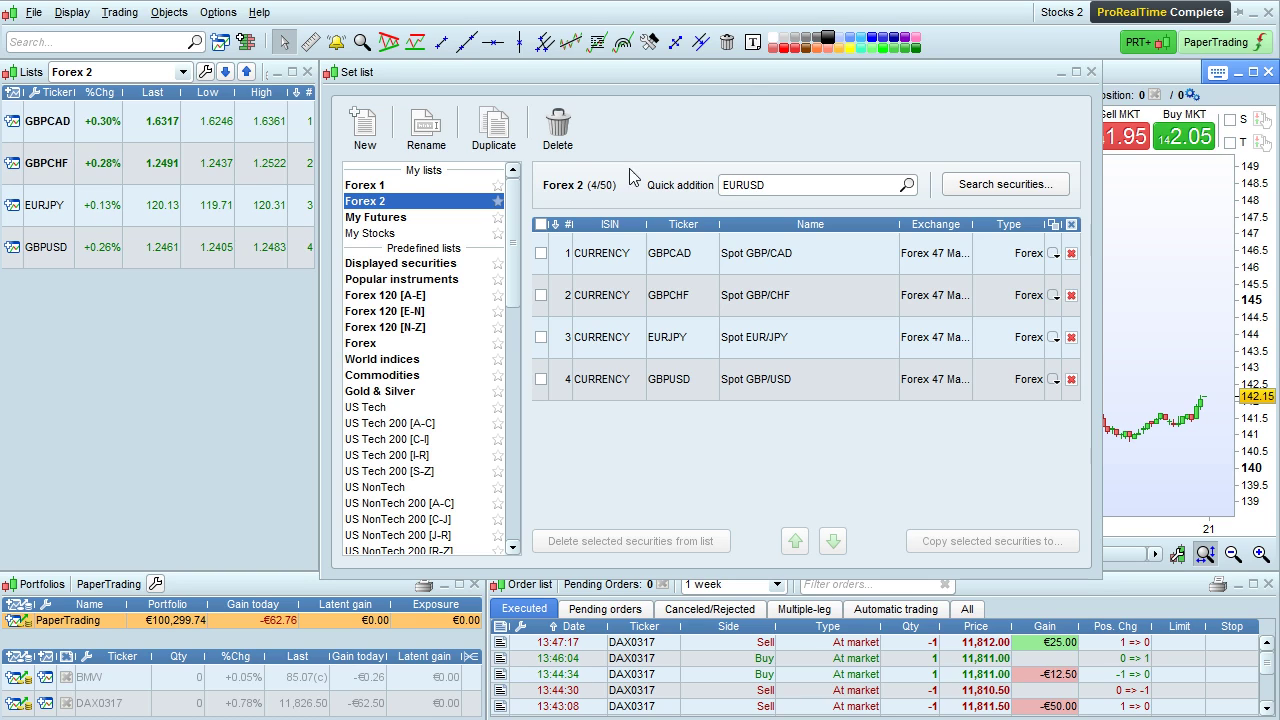
- Copy all Popular instruments securities into a new list named 'Popular 2'
click(415, 280)
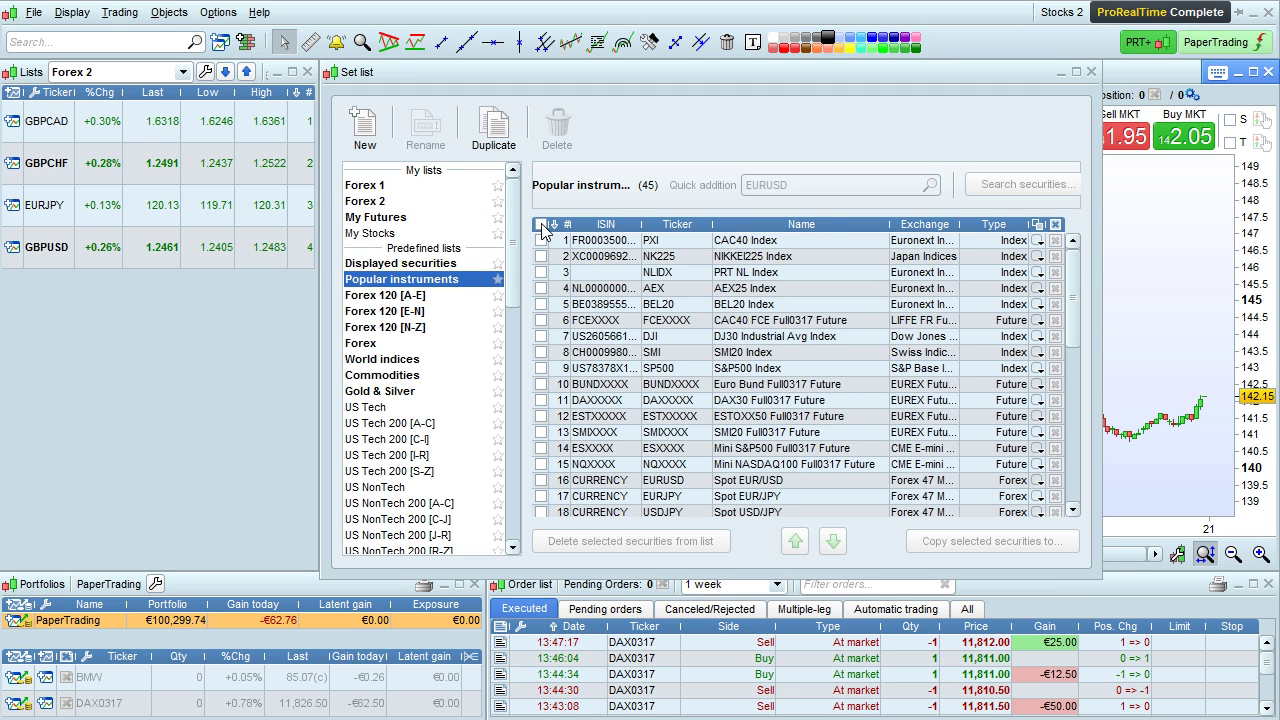
click(541, 225)
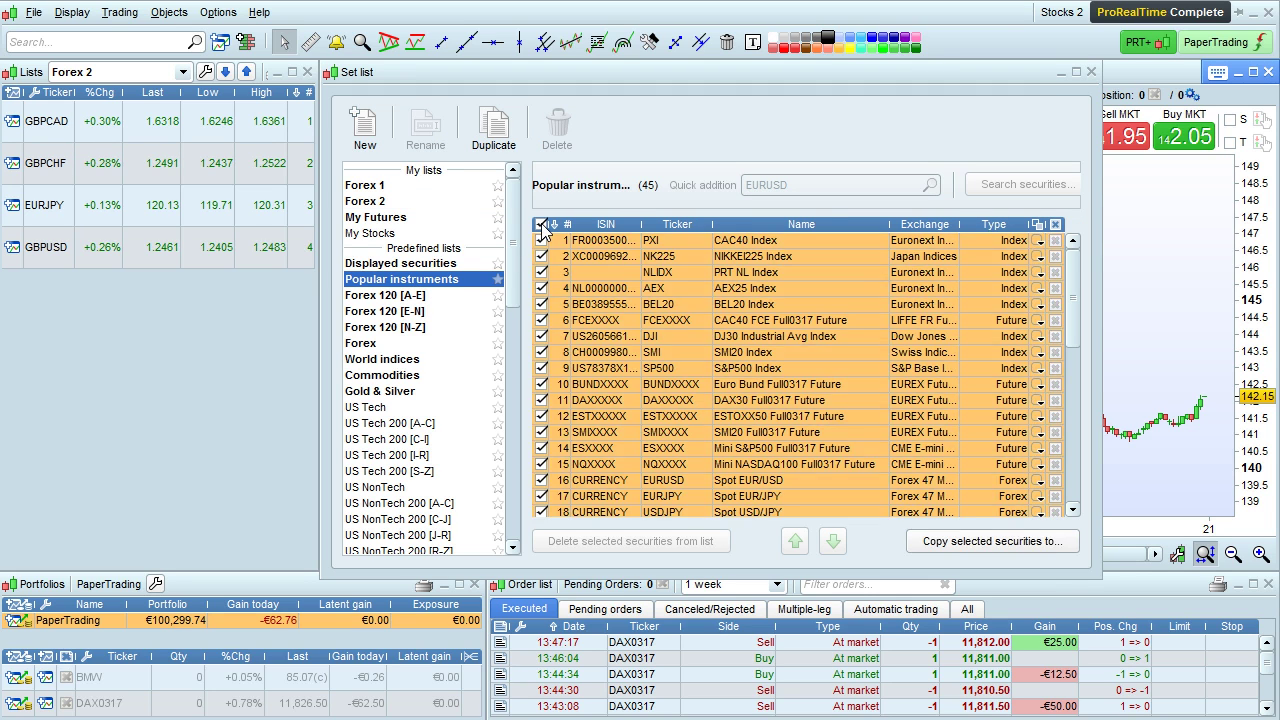
click(958, 543)
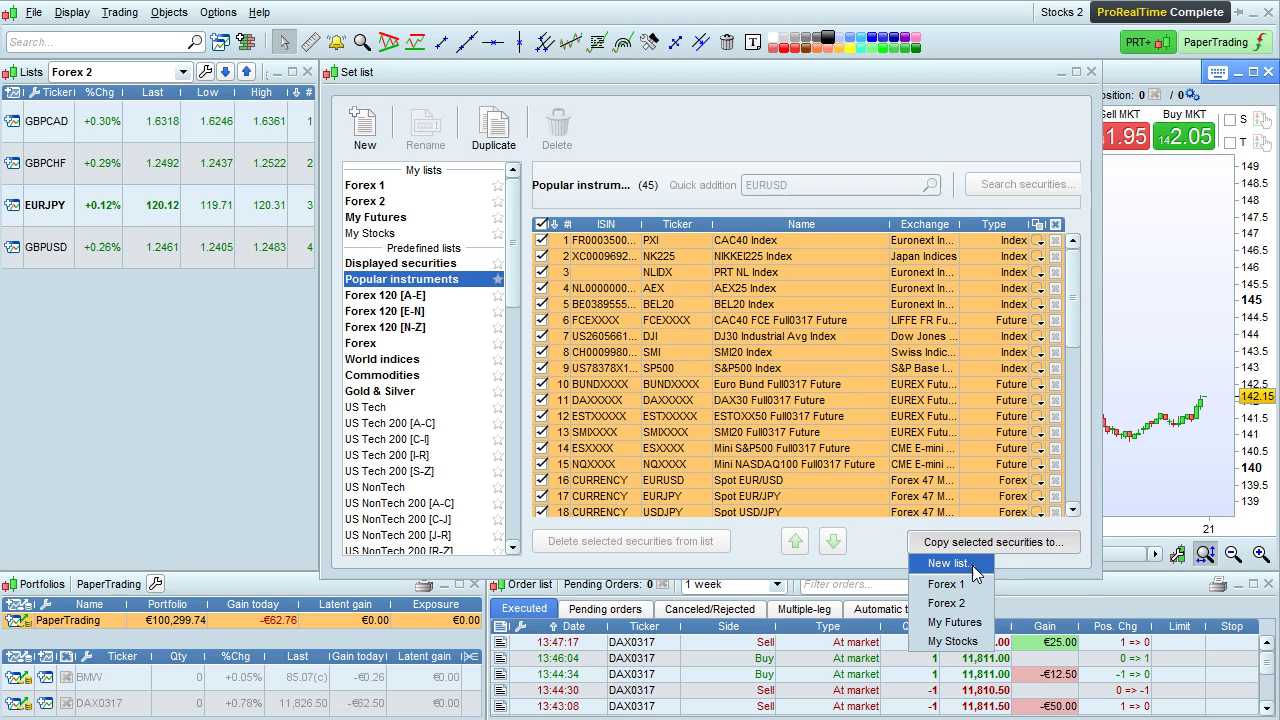
click(972, 566)
text(Pu)
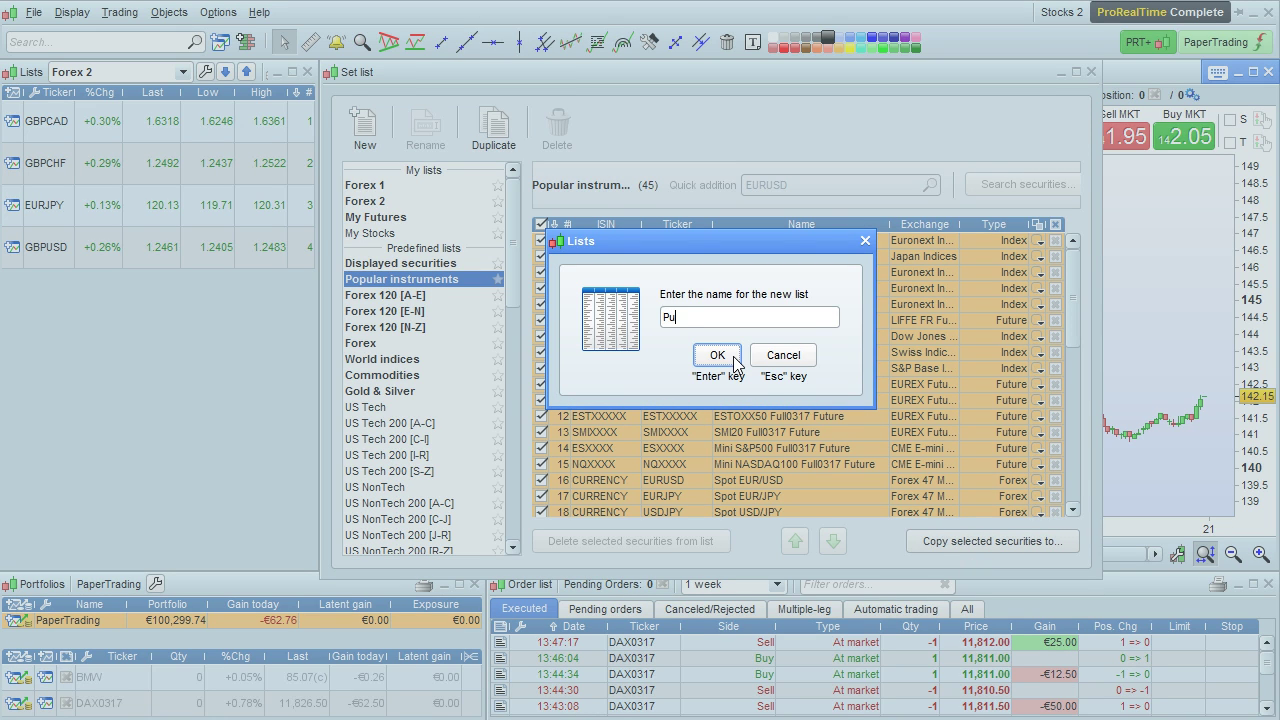
text(pular 2)
click(706, 362)
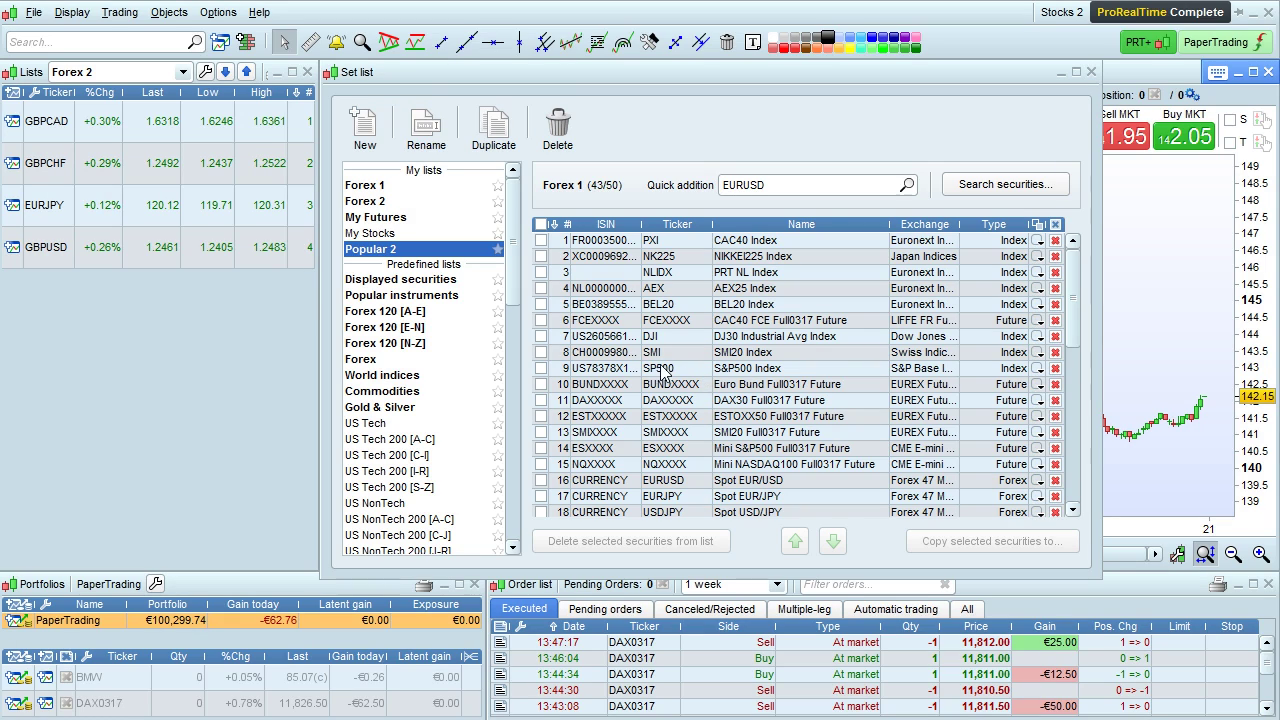
- Move DJ30 Industrial Avg Index down five places to position 13, then close the list editor
click(608, 338)
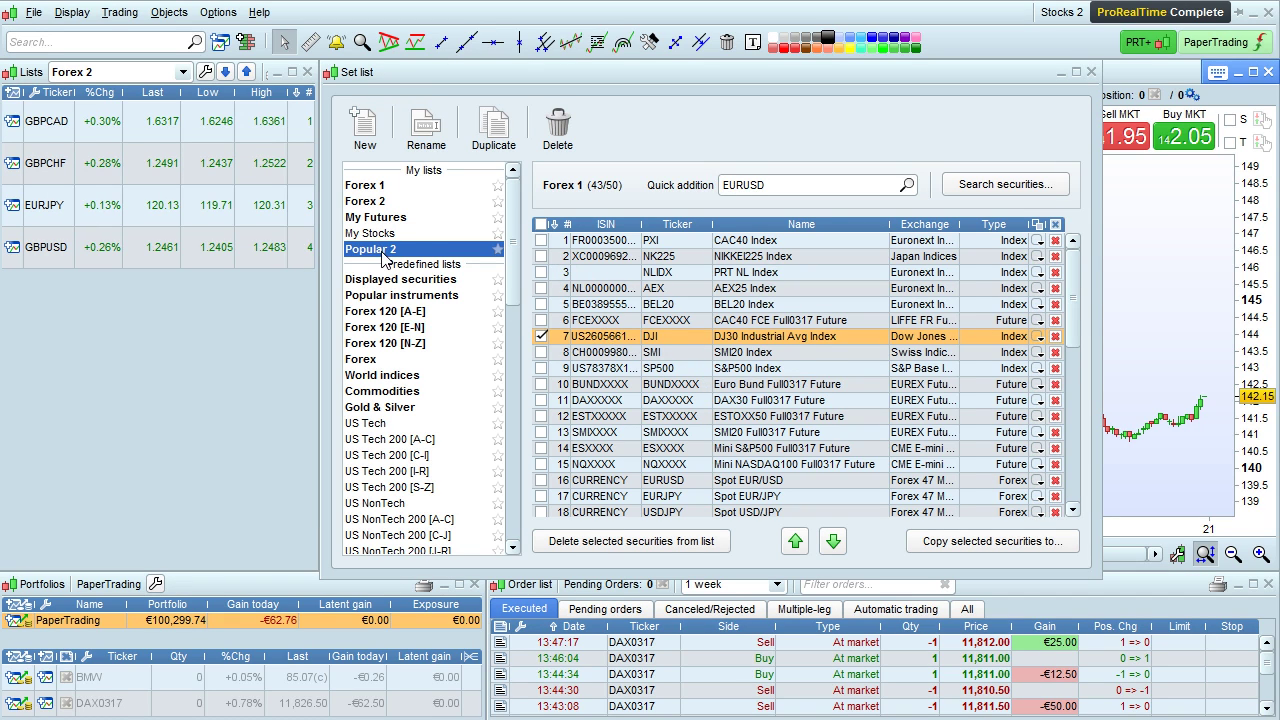
click(831, 543)
click(831, 543)
click(831, 543)
click(831, 543)
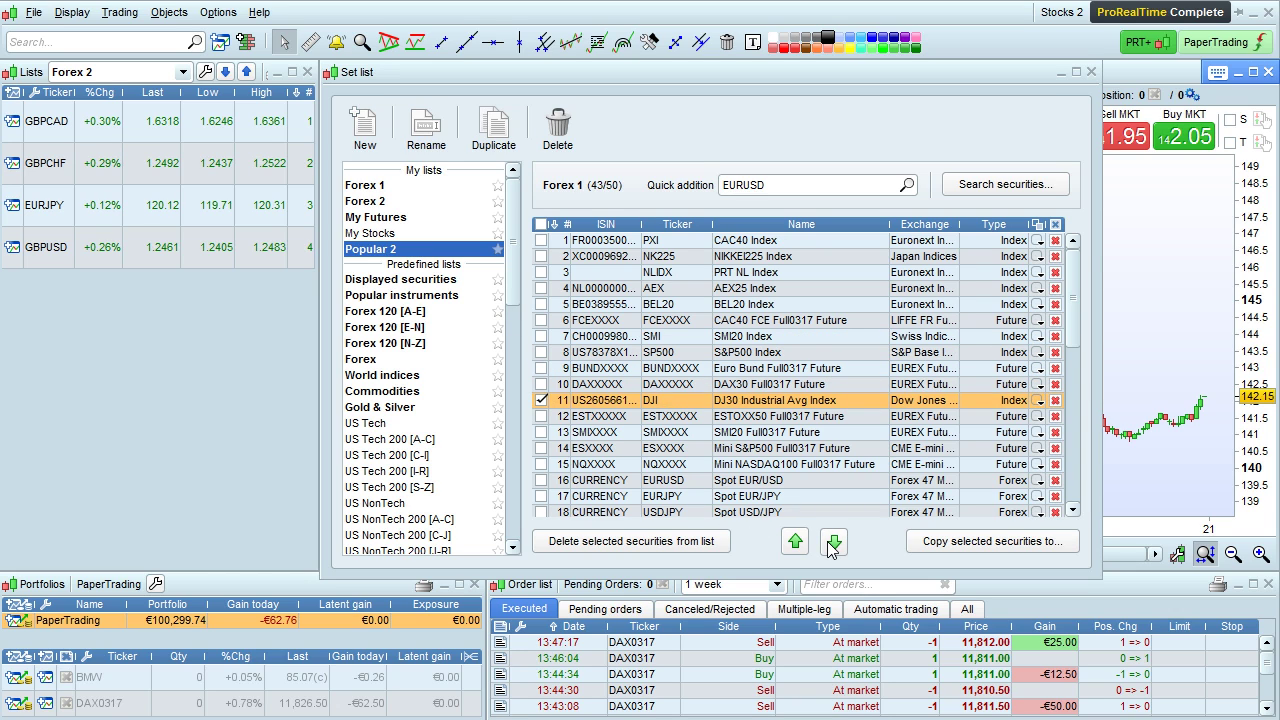
click(831, 543)
click(831, 543)
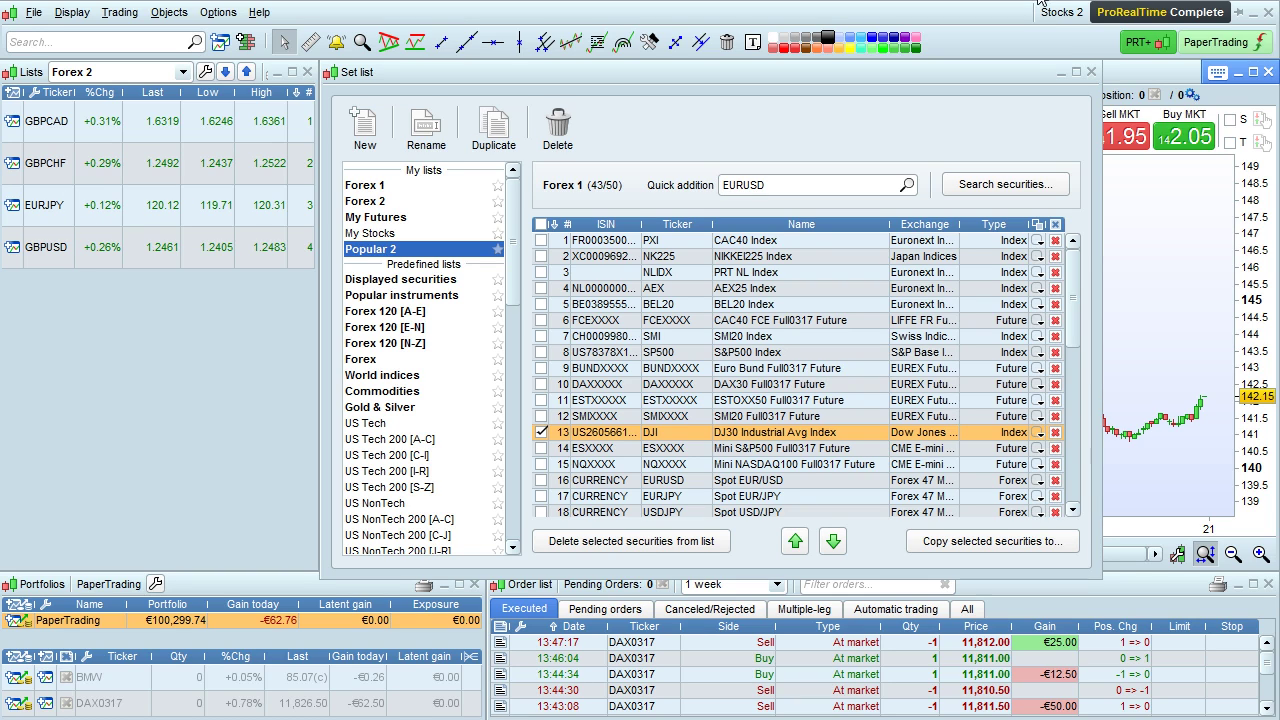
click(1091, 72)
- Show the Popular 2 watchlist and delete SMIXXXX from it
click(154, 78)
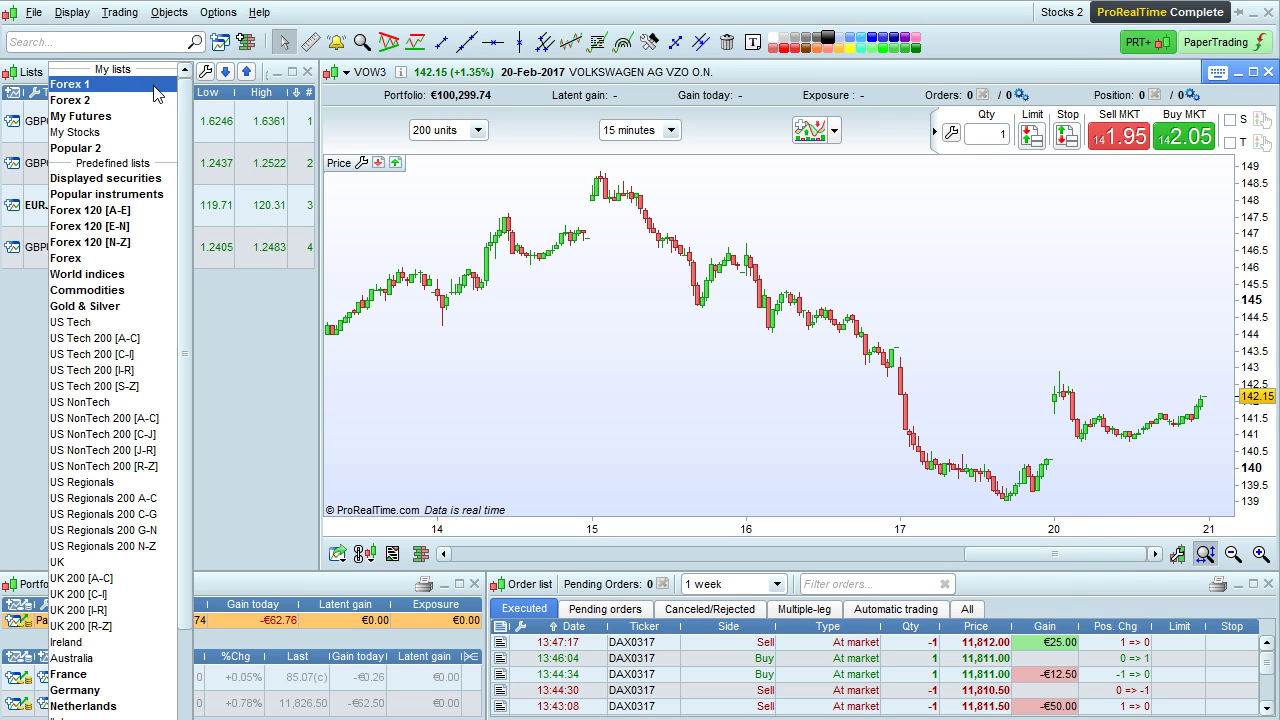
click(137, 149)
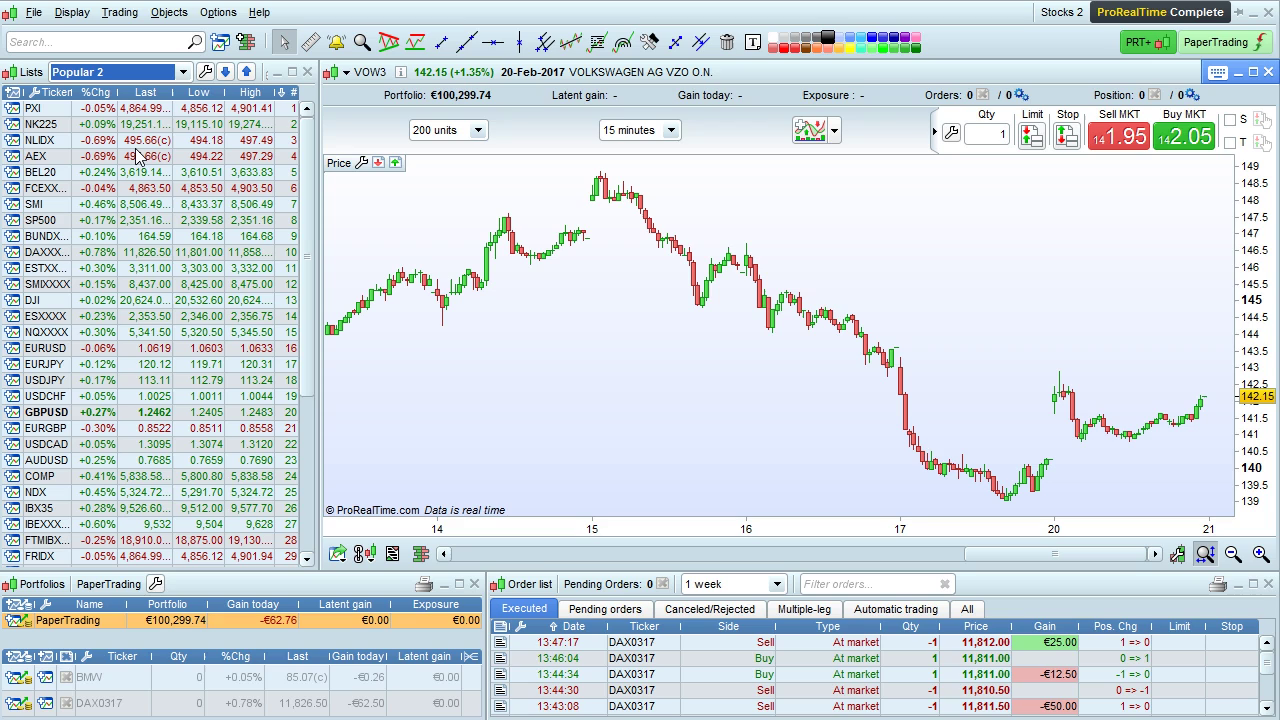
right_click(42, 285)
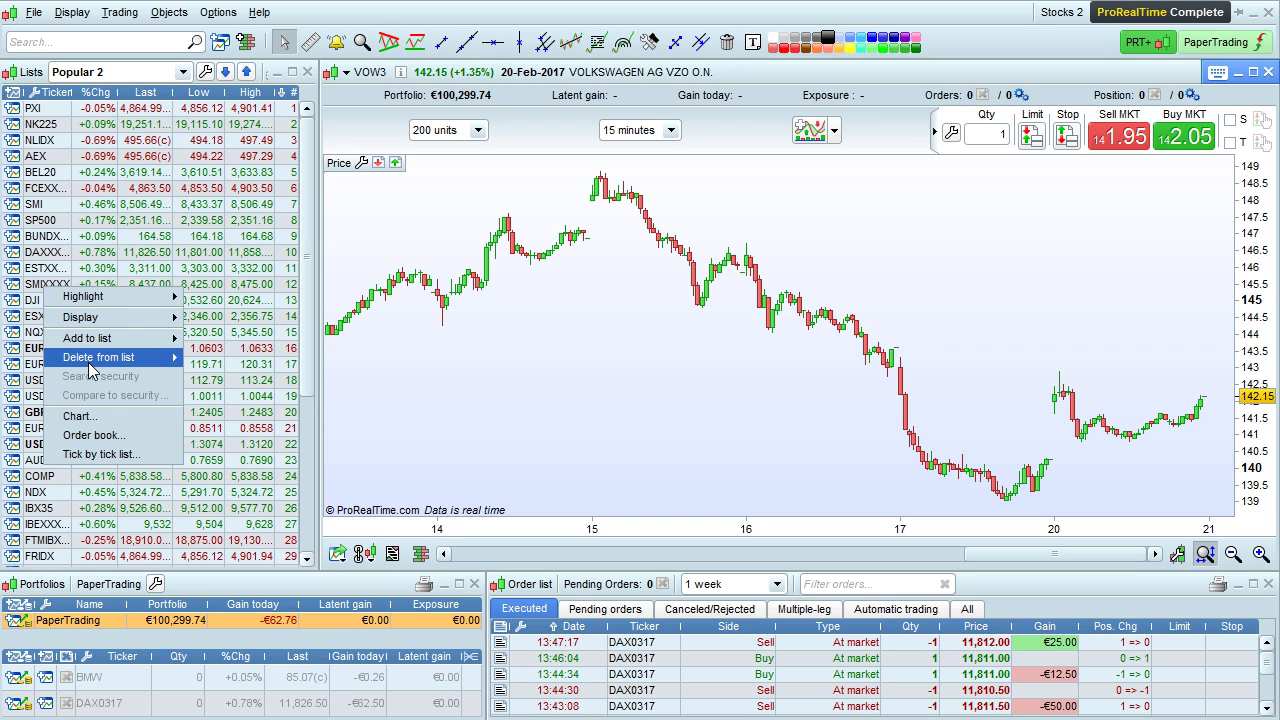
mouse_move(90, 358)
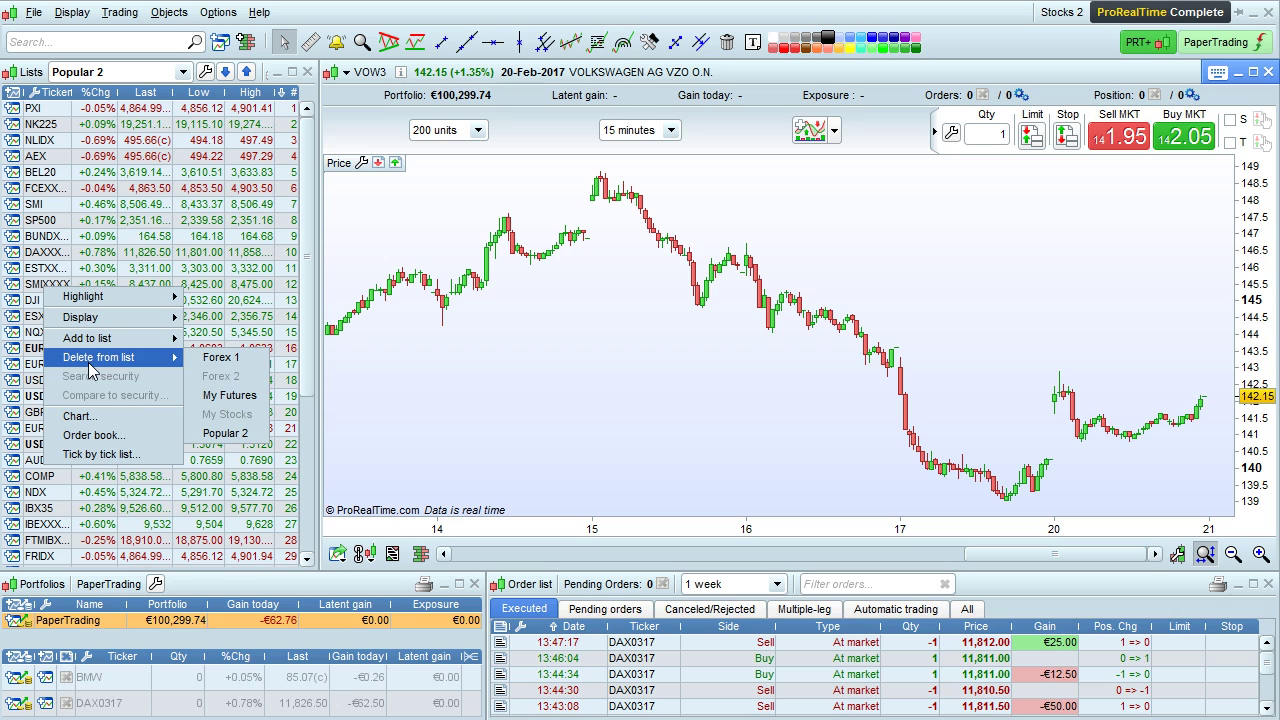
click(235, 432)
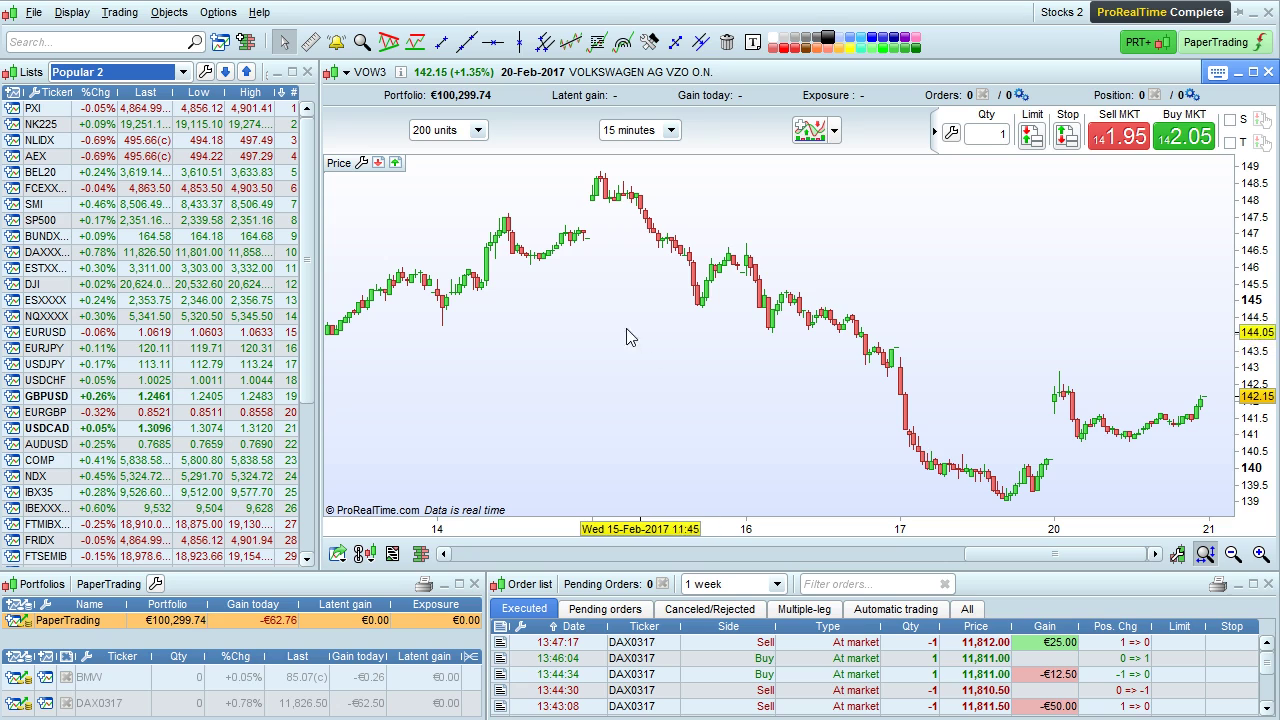
- Add the charted VOW3 stock to the Popular 2 list
right_click(565, 330)
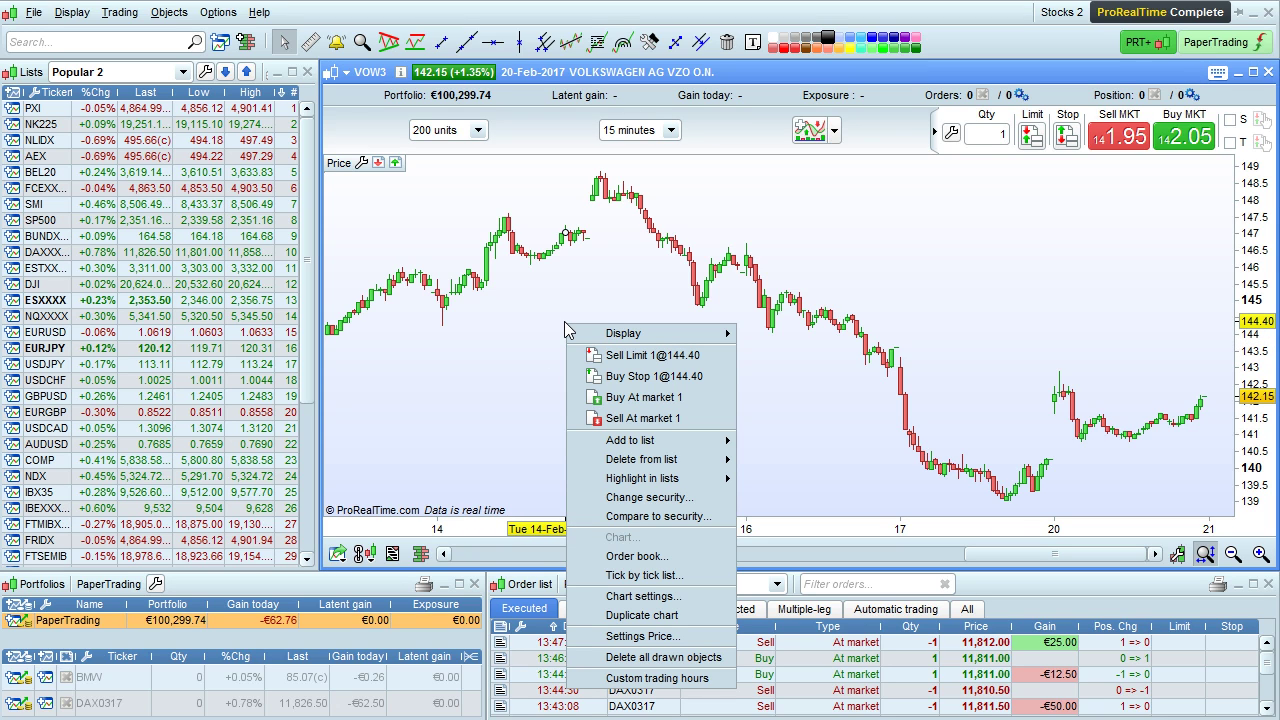
mouse_move(727, 444)
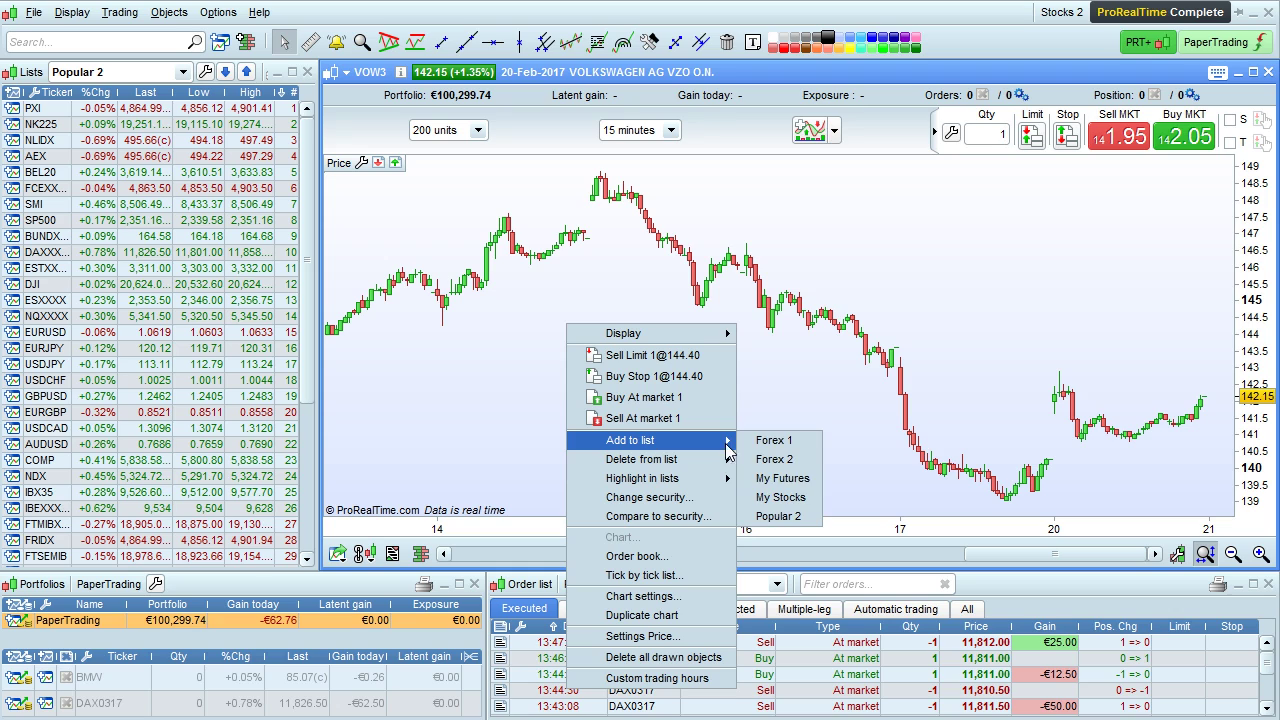
click(777, 515)
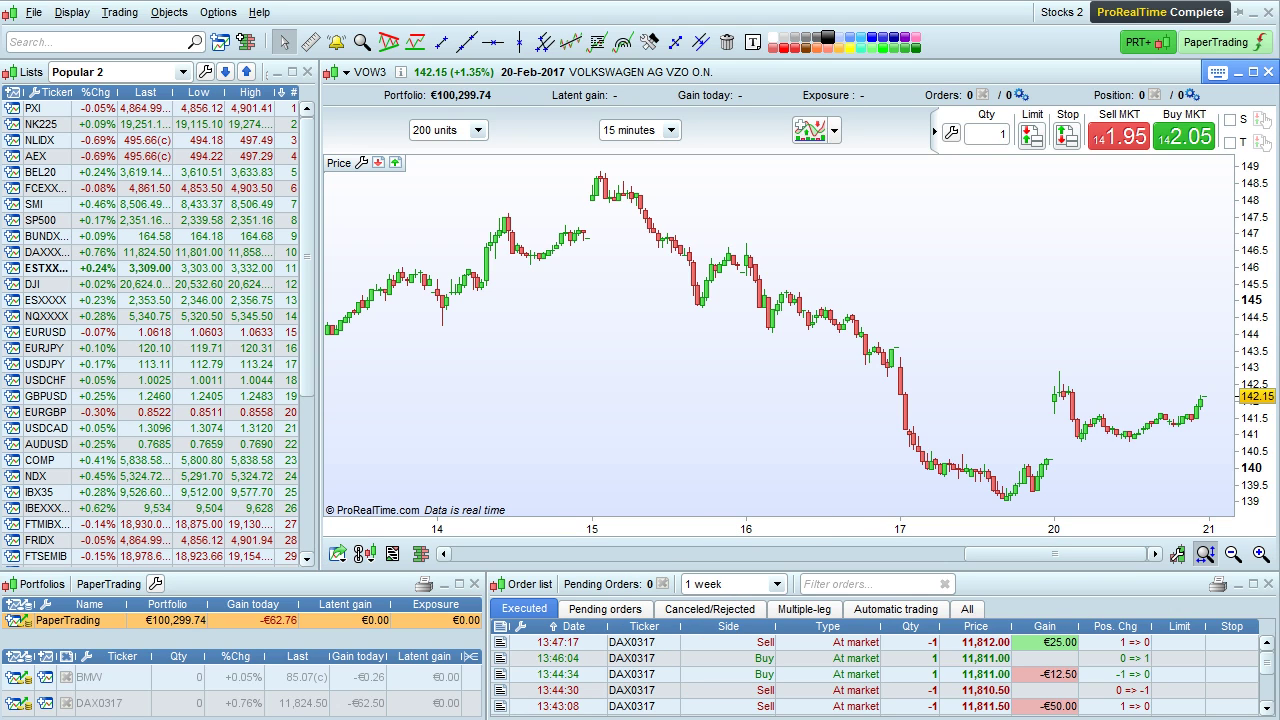
- Open ProScreener and drag Spot CAD/JPY into the Popular 2 watchlist at row 8
click(72, 13)
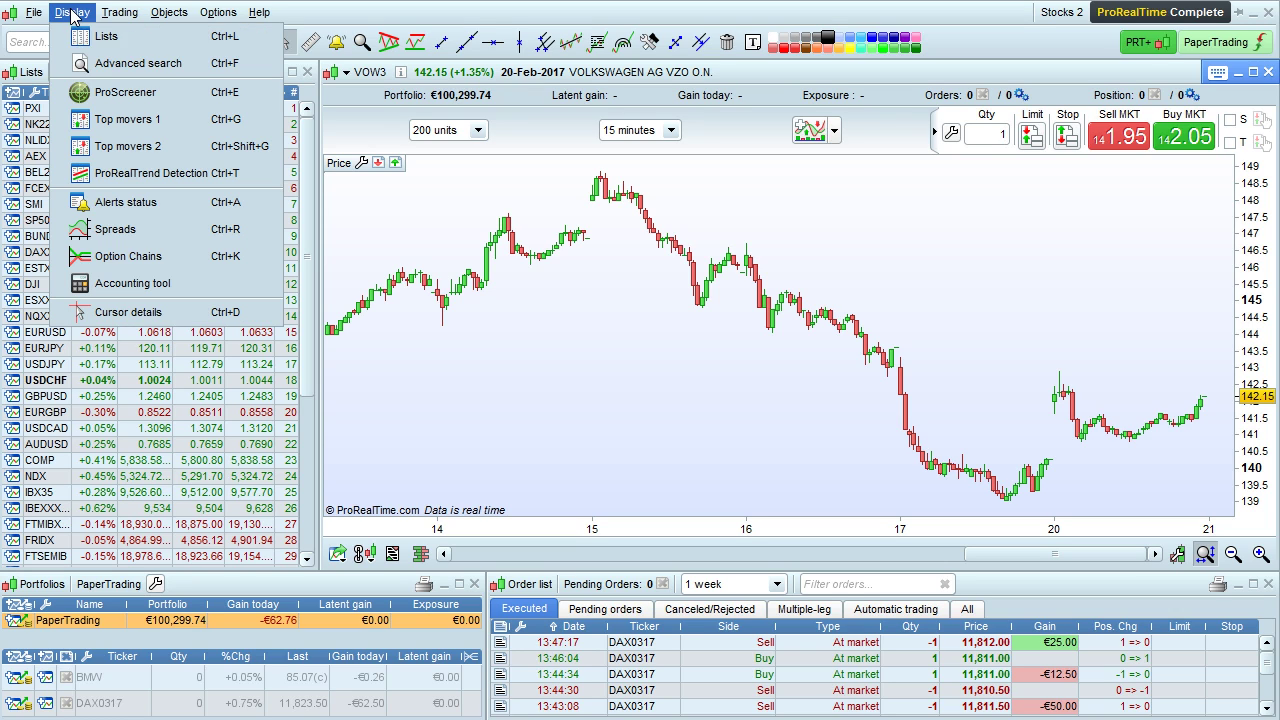
click(193, 106)
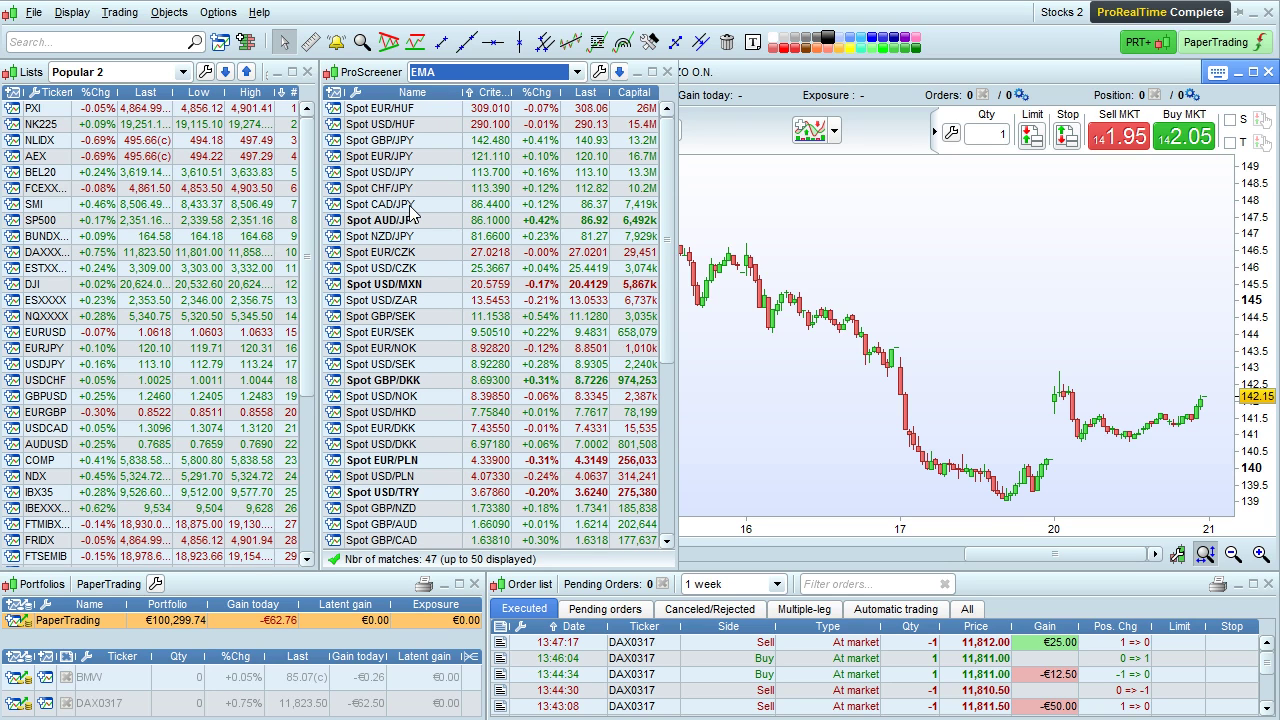
drag(375, 217, 105, 220)
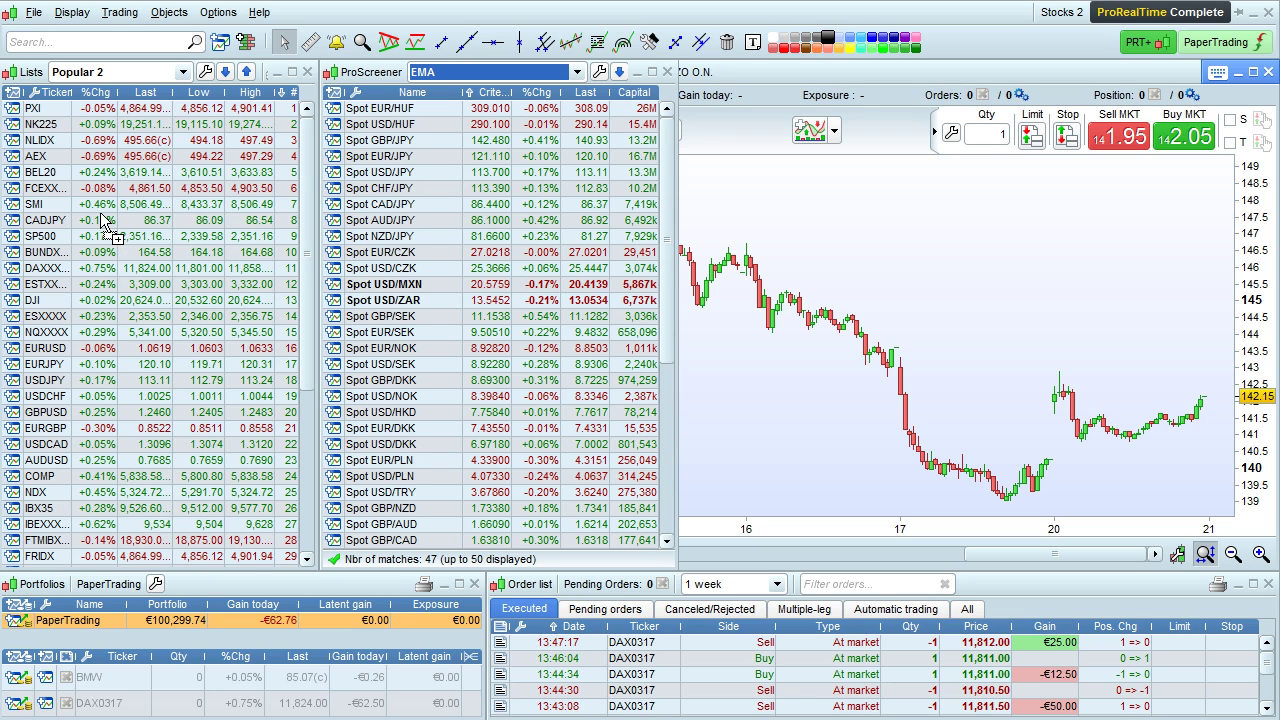